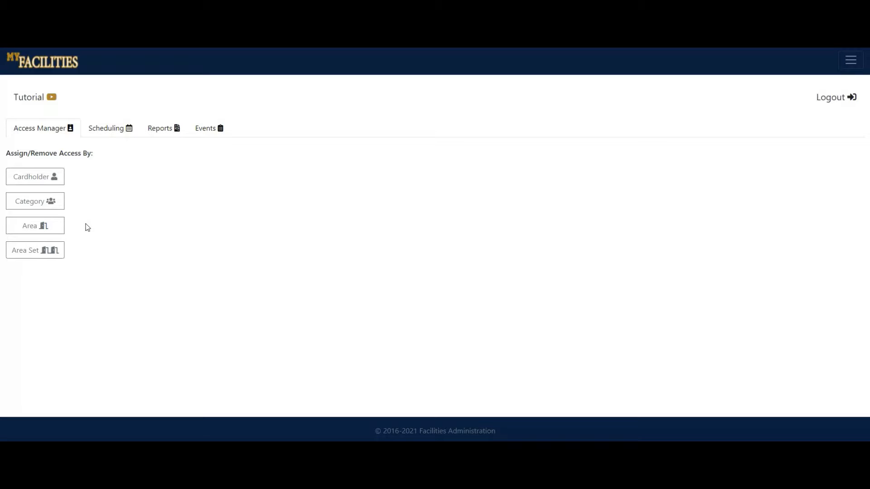
Open access assignment by area and filter the areas by the name "csc".
click(63, 225)
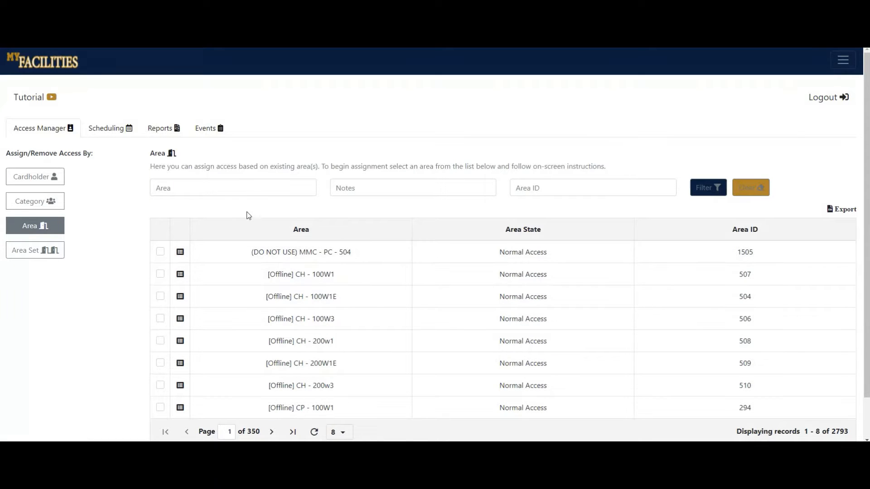
click(232, 187)
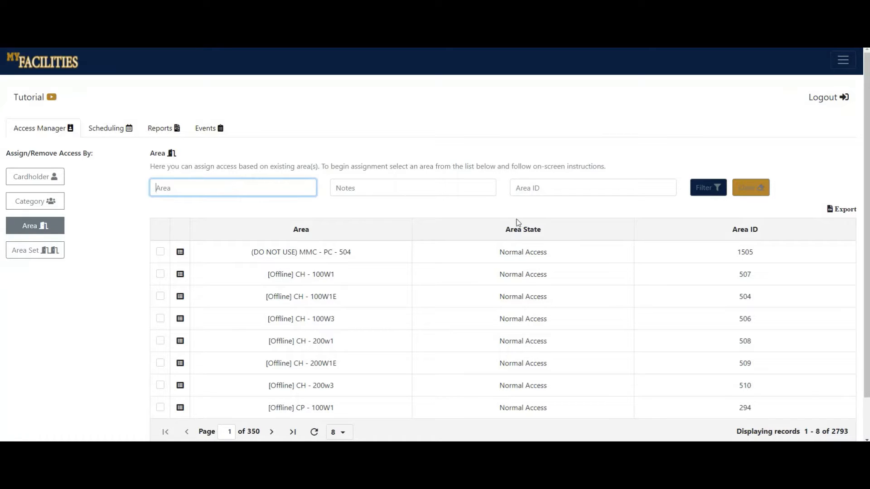
click(470, 212)
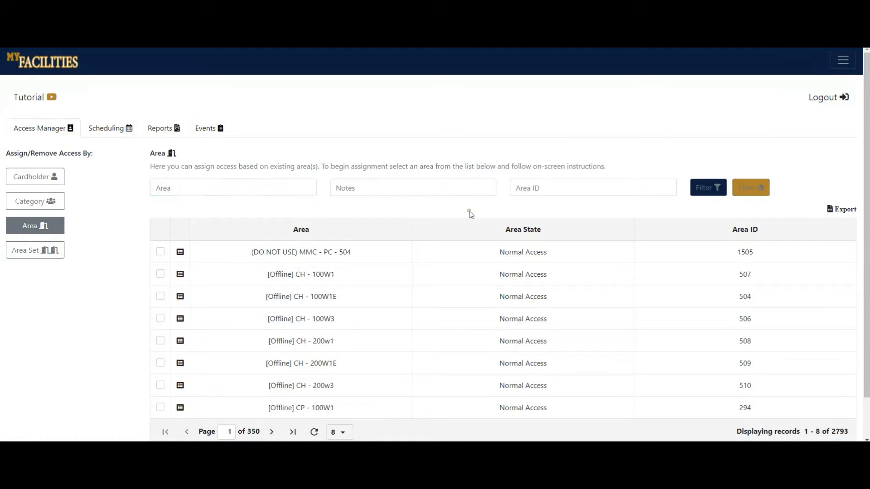
click(278, 188)
text(csc)
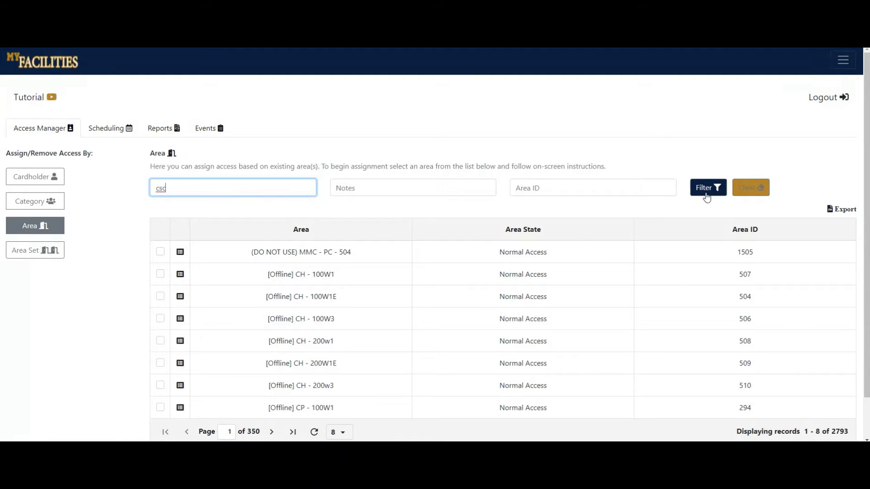
click(709, 192)
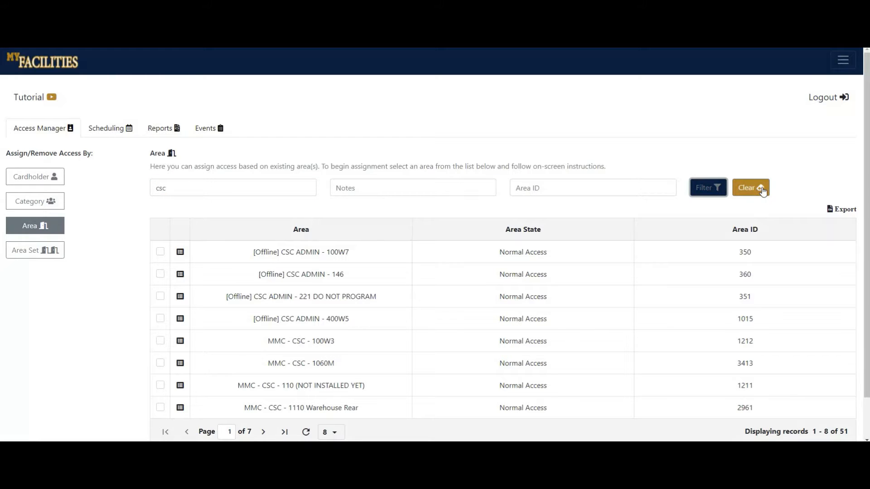
Clear the area filter, apply it again with "csc", and select the area [Offline] CSC ADMIN - 146.
click(762, 192)
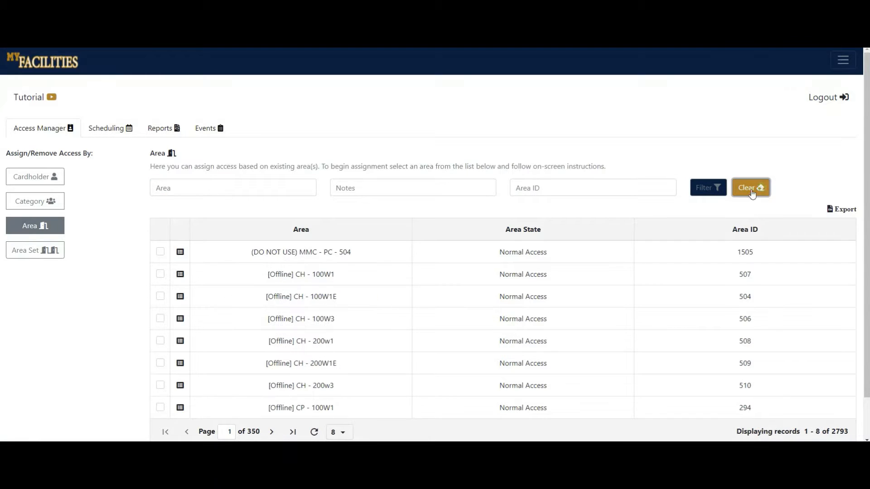
click(233, 191)
text(csc)
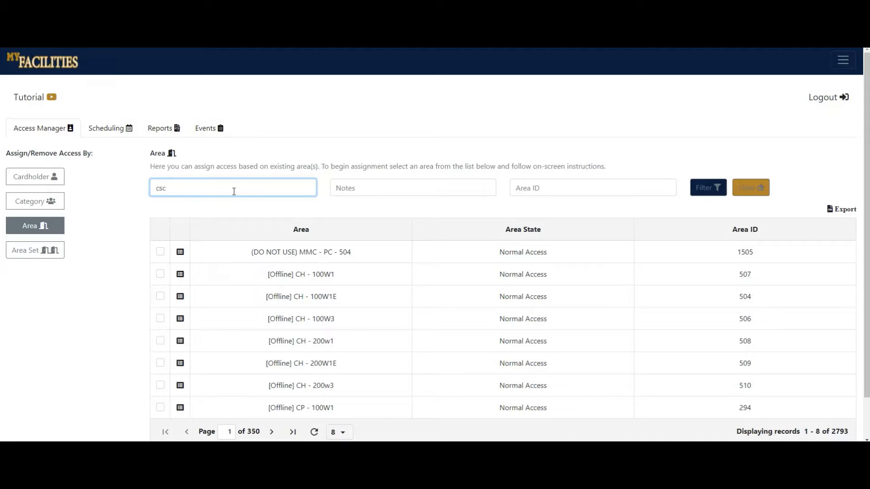
key(Return)
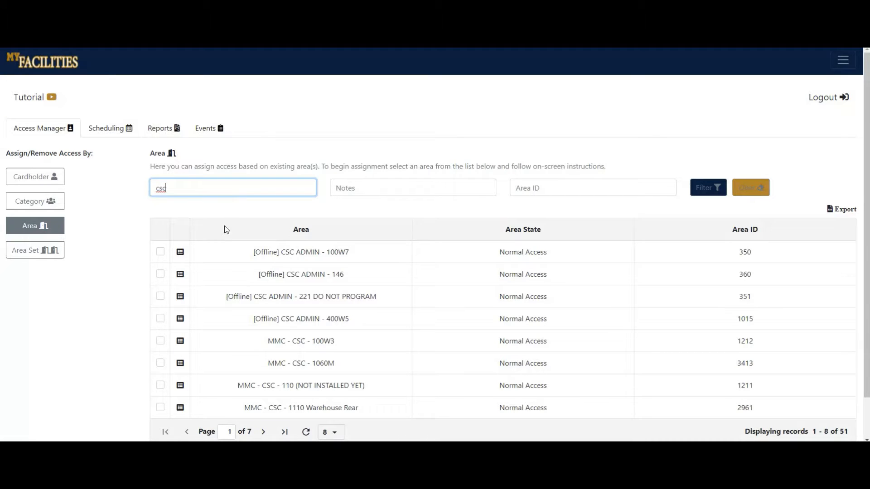
click(160, 274)
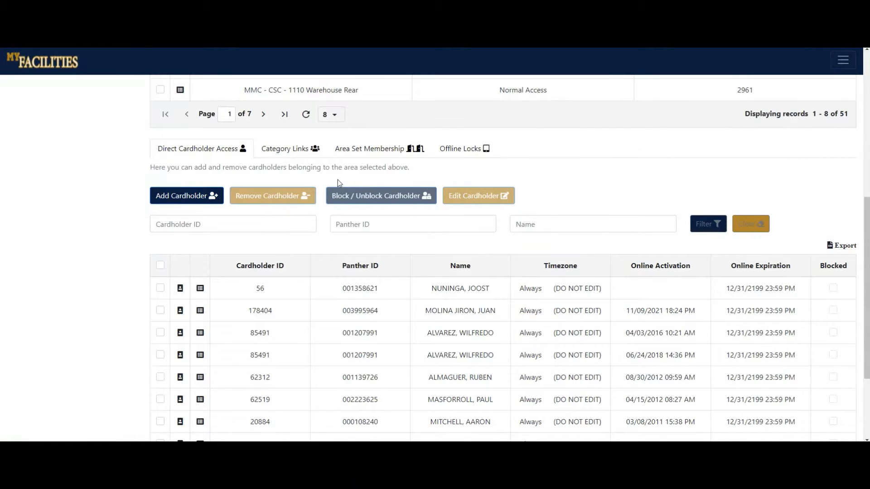
View the selected area's category links and its area set memberships.
click(289, 155)
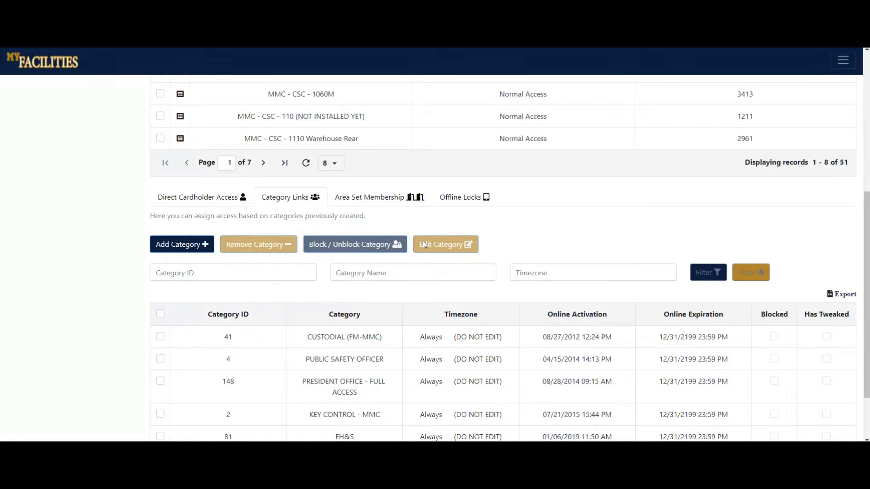
click(380, 200)
scroll(121, 290, down, 2)
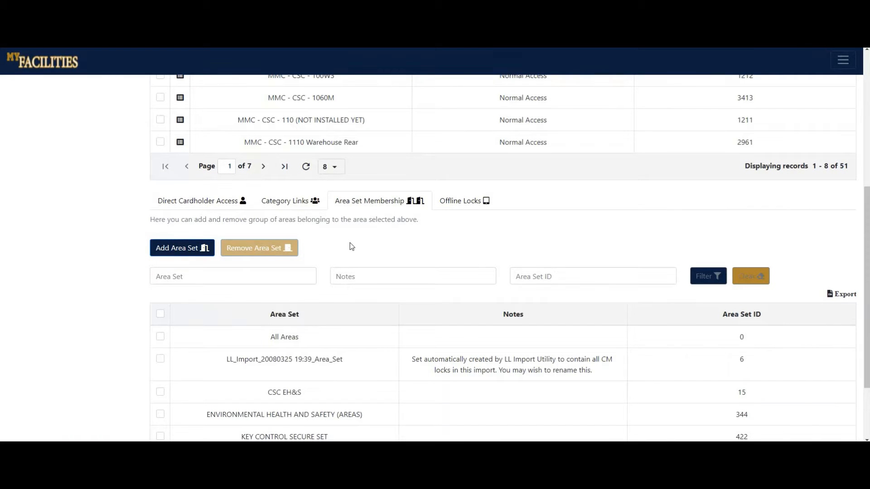
Examine the selected area's offline lock records and their name, area, timezone and badge technology filters.
click(461, 200)
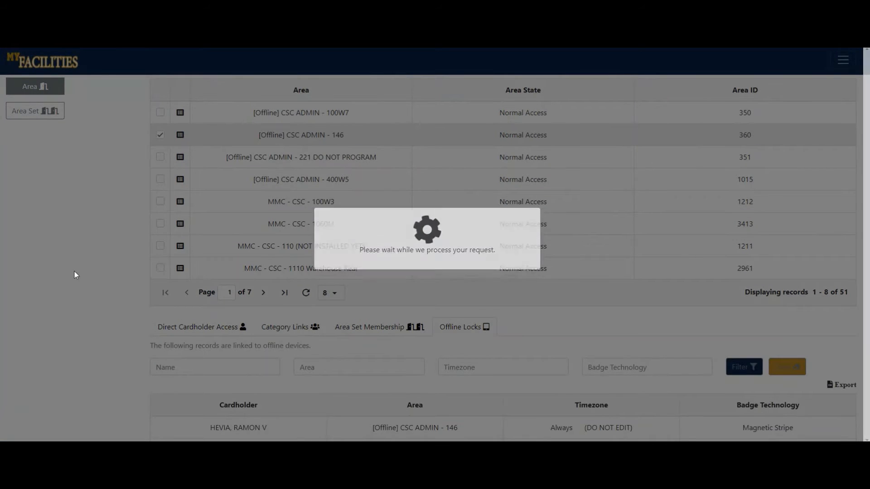
scroll(74, 273, down, 4)
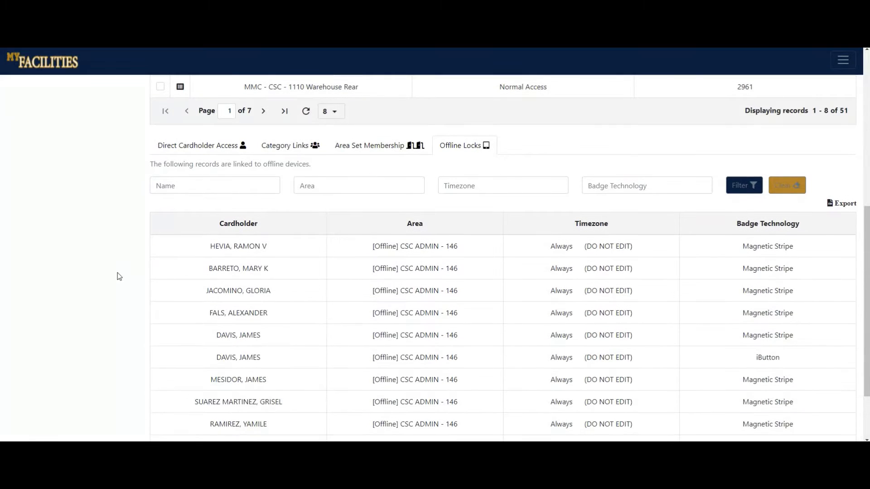
scroll(387, 308, down, 1)
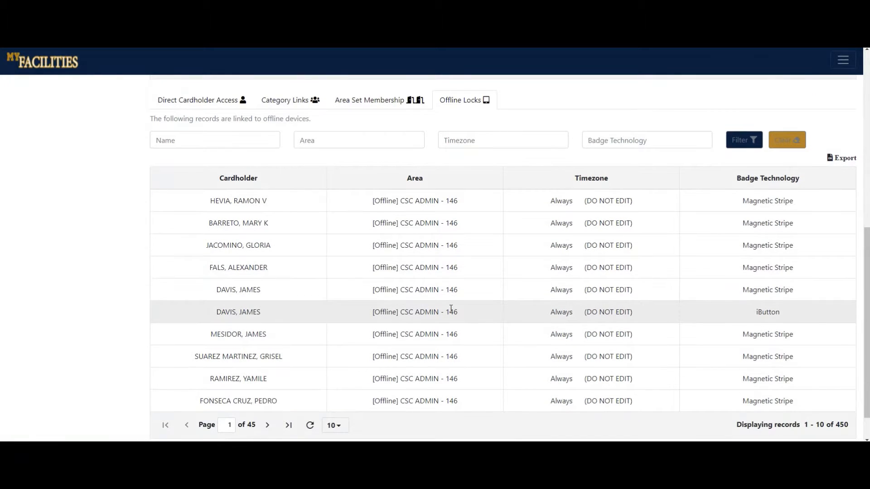
scroll(451, 309, up, 1)
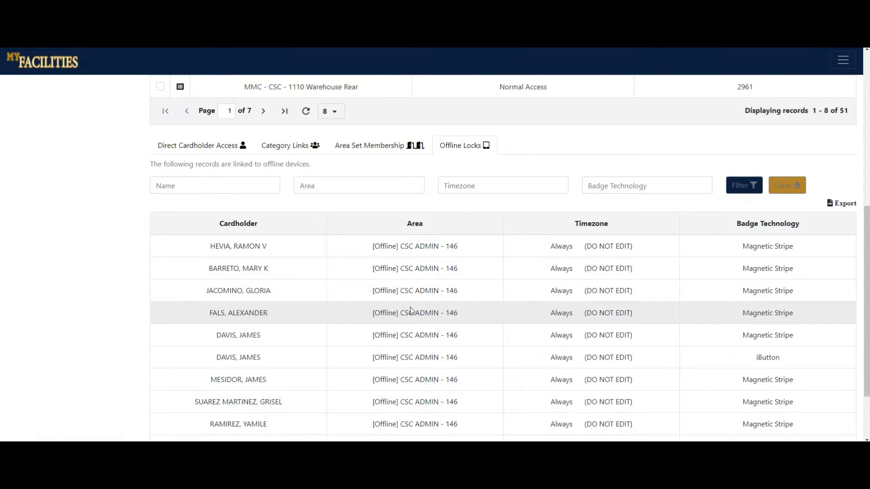
click(231, 183)
click(346, 185)
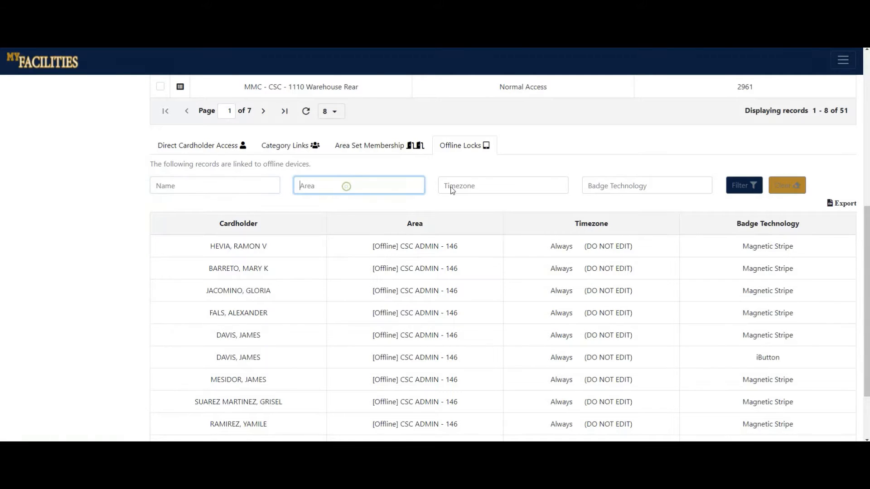
click(476, 185)
click(607, 185)
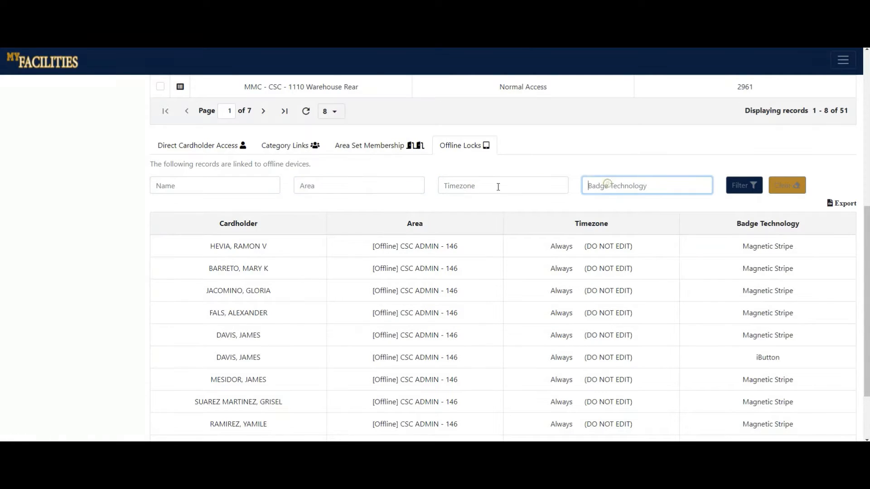
click(96, 197)
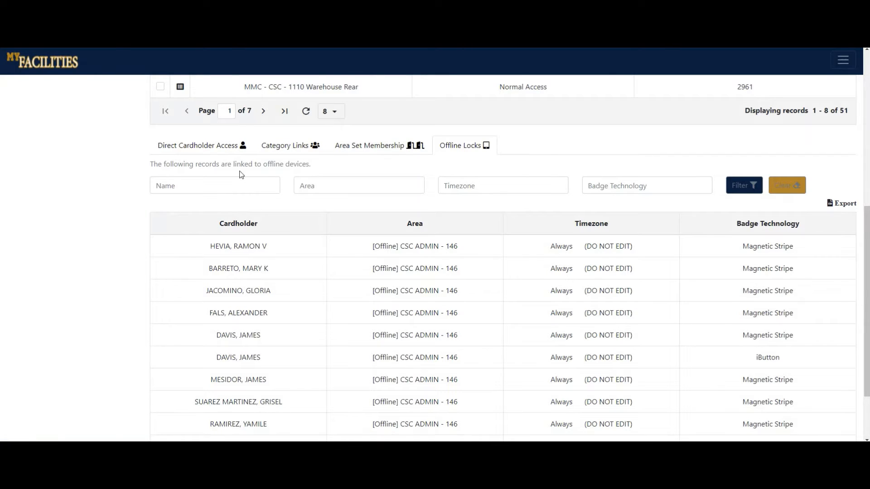
Go to the area's direct cardholder access and look up a cardholder to add by partial Panther ID.
click(185, 153)
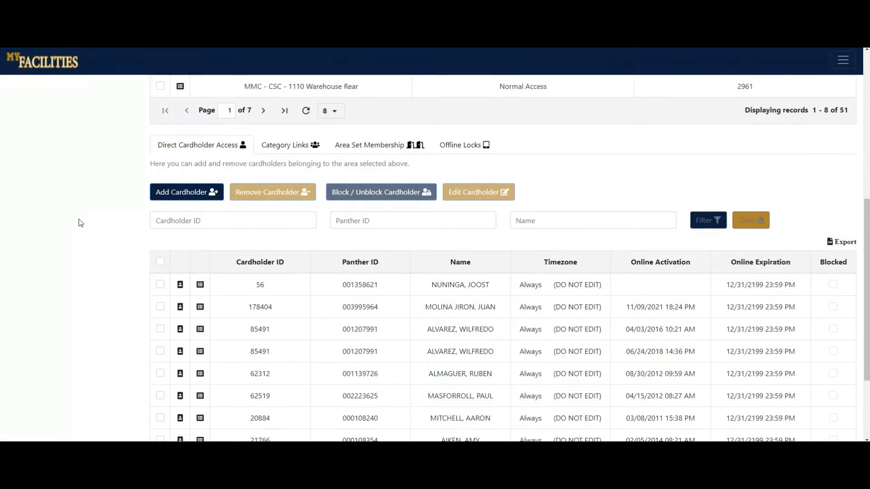
scroll(80, 223, down, 1)
scroll(80, 223, up, 1)
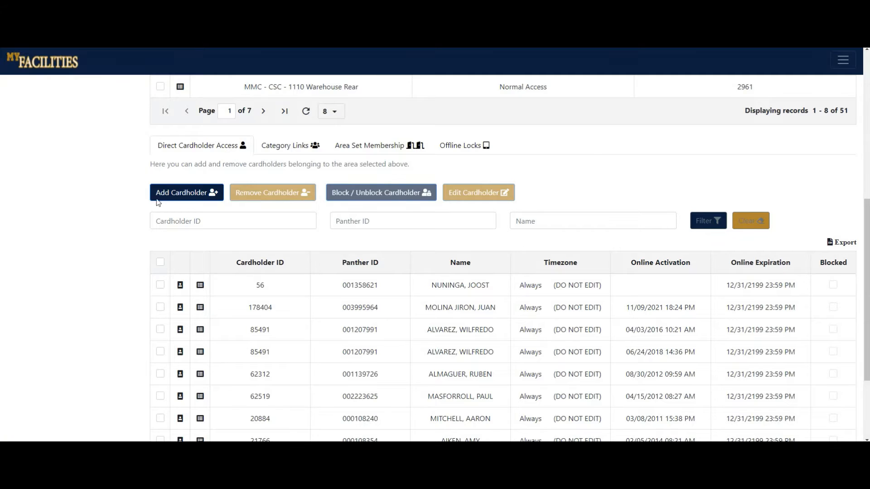
click(187, 192)
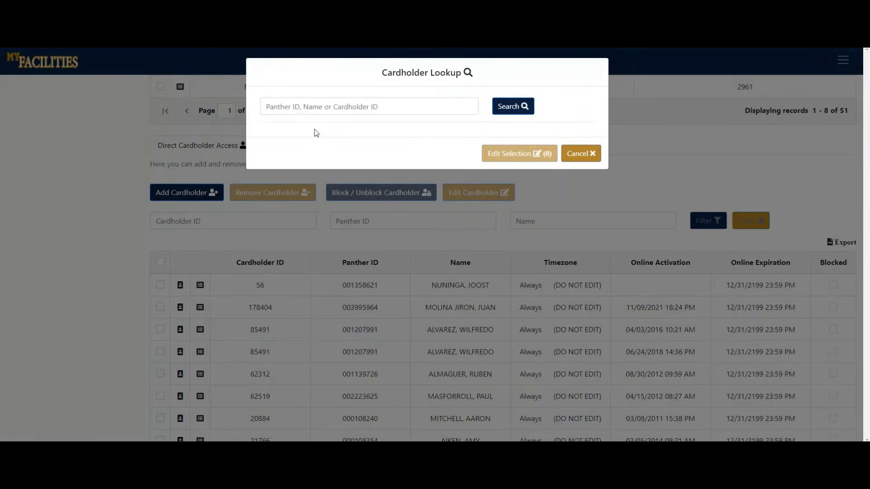
click(328, 107)
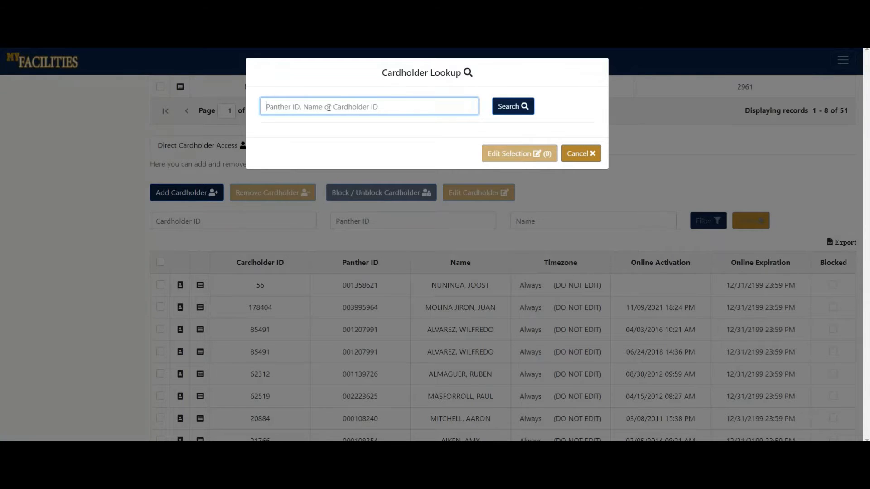
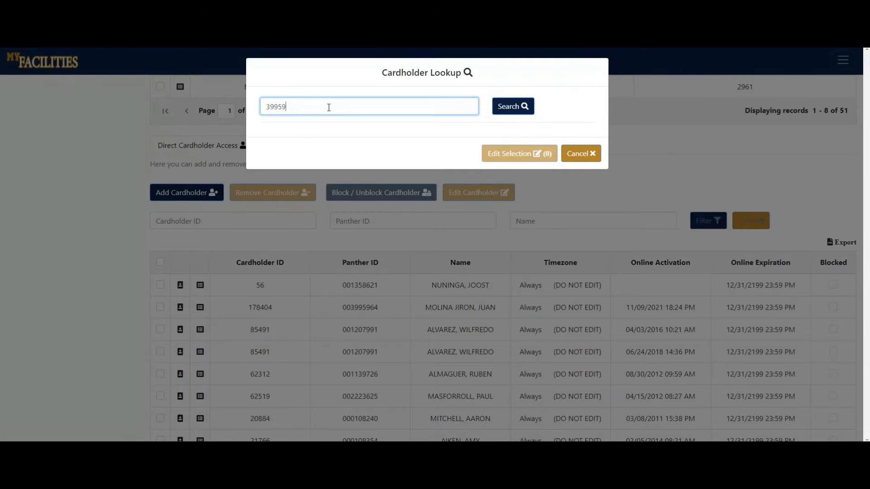
click(504, 110)
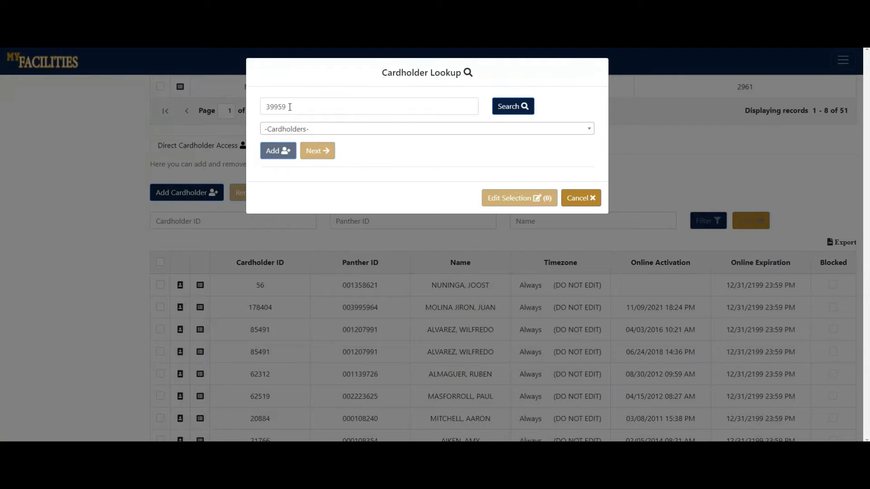
mouse_move(290, 107)
mouse_down()
mouse_move(266, 110)
mouse_move(298, 110)
mouse_up()
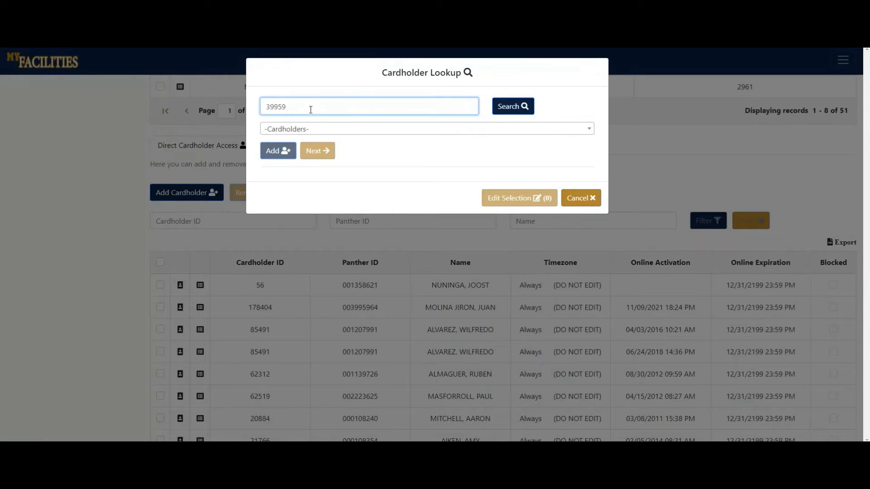
Choose the second cardholder in the lookup results and add them to the selection.
click(322, 133)
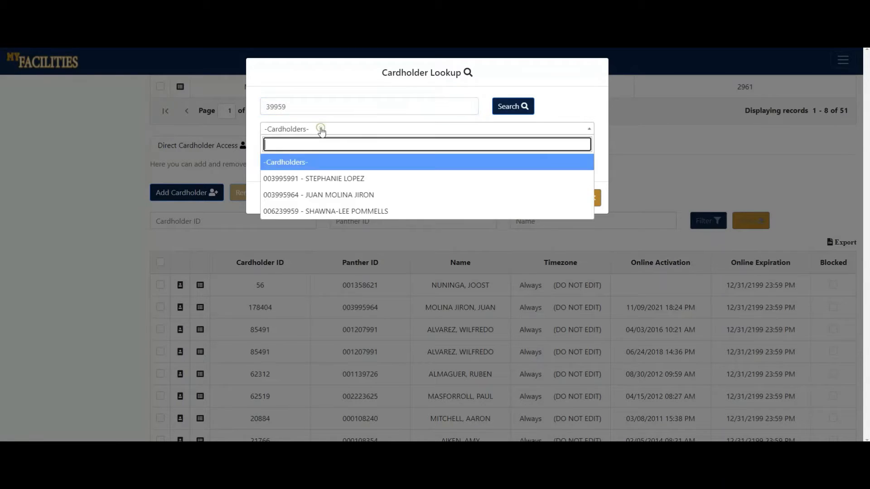
click(331, 195)
click(287, 150)
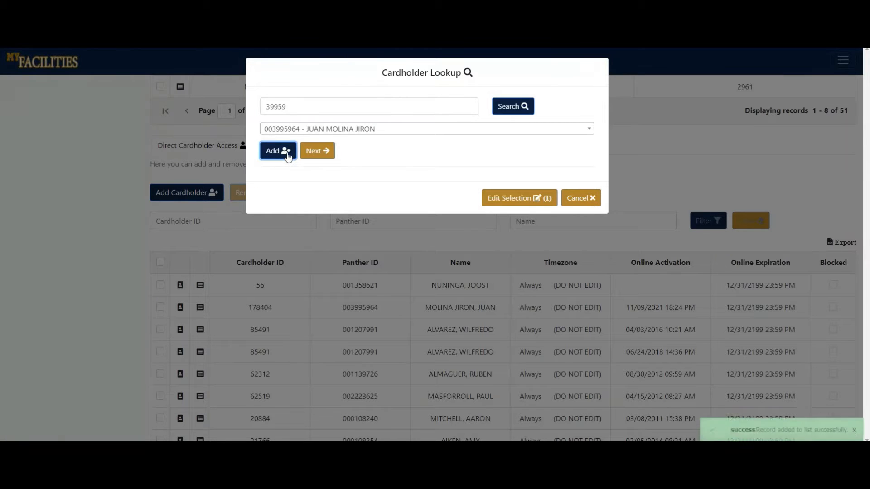
Add the first cardholder in the lookup results to the selection as well.
click(407, 133)
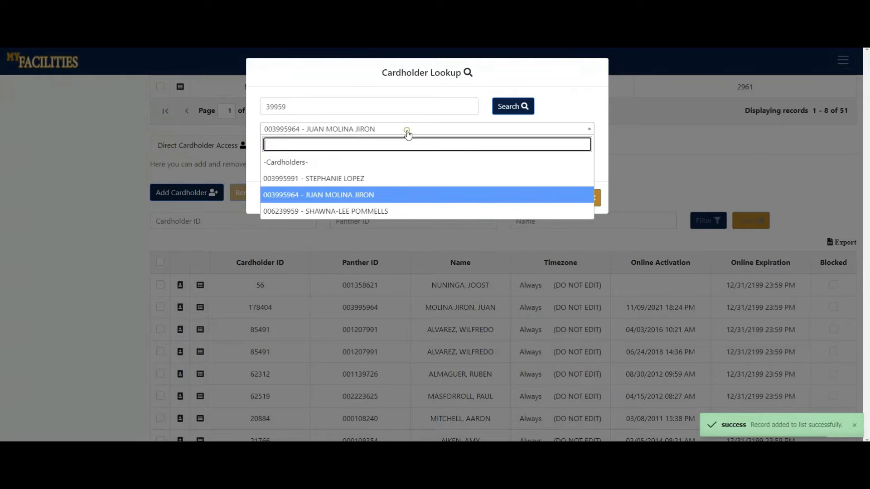
click(350, 180)
click(278, 153)
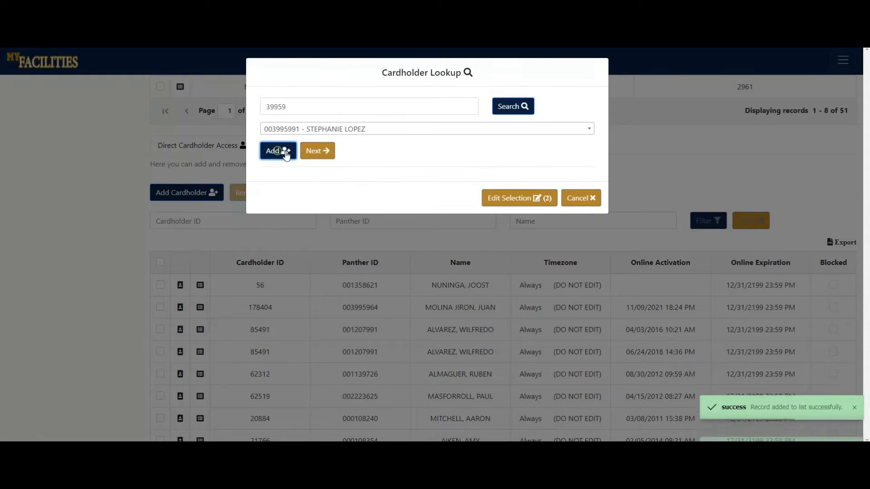
Remove the most recently added cardholder from the selection and return to the lookup.
click(496, 200)
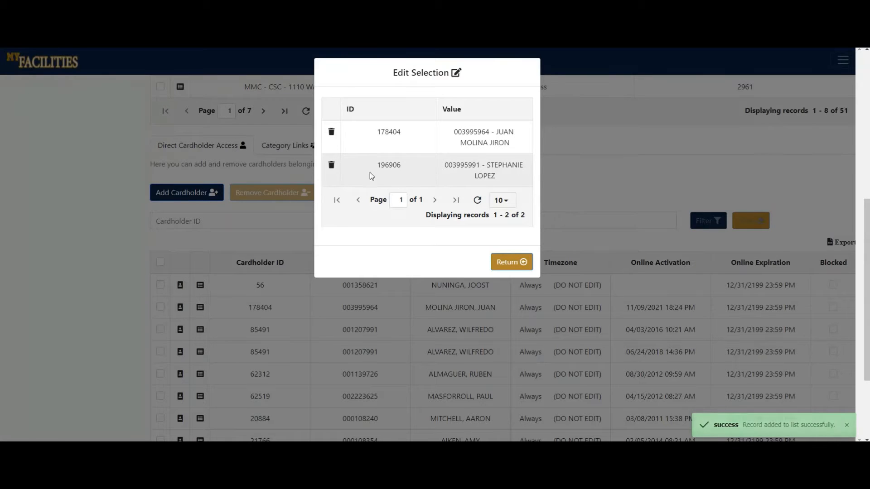
click(332, 166)
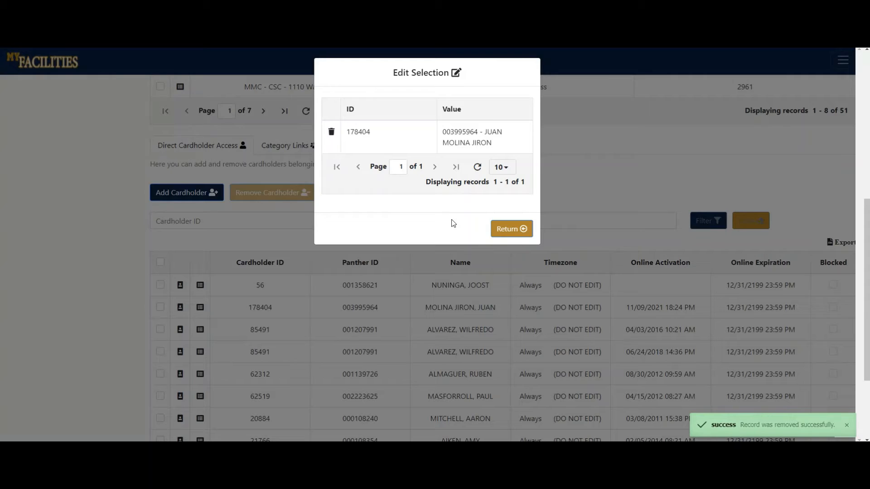
click(507, 229)
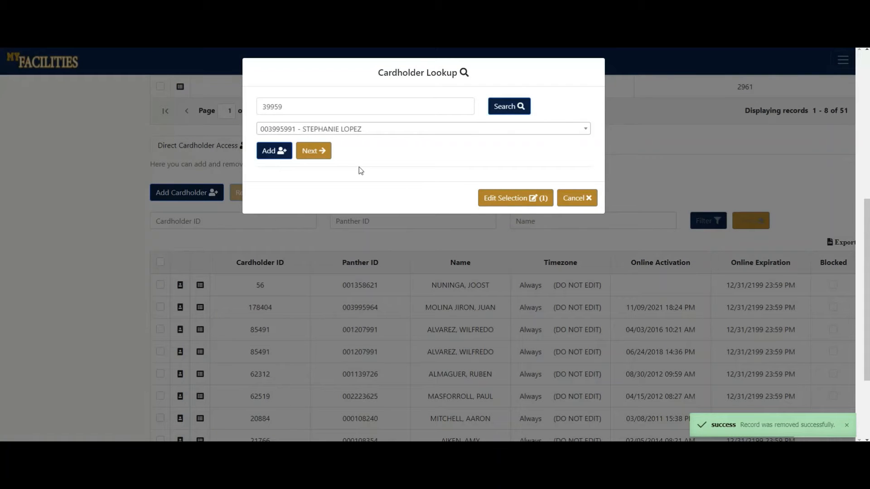
Continue to the access settings for the selected cardholder and expand the advanced settings.
click(314, 151)
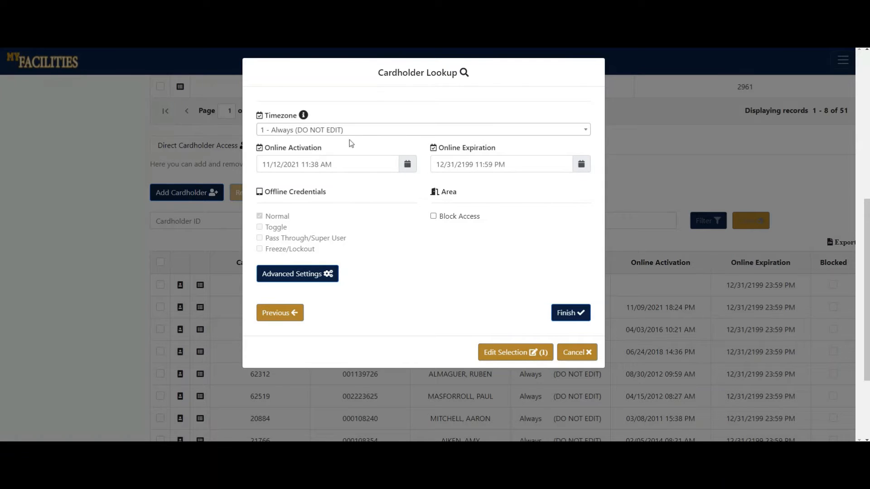
click(320, 272)
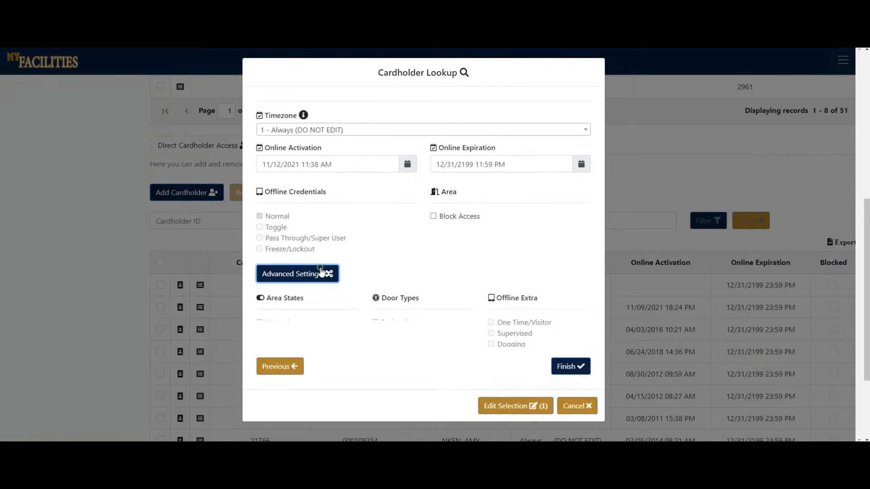
scroll(453, 260, down, 1)
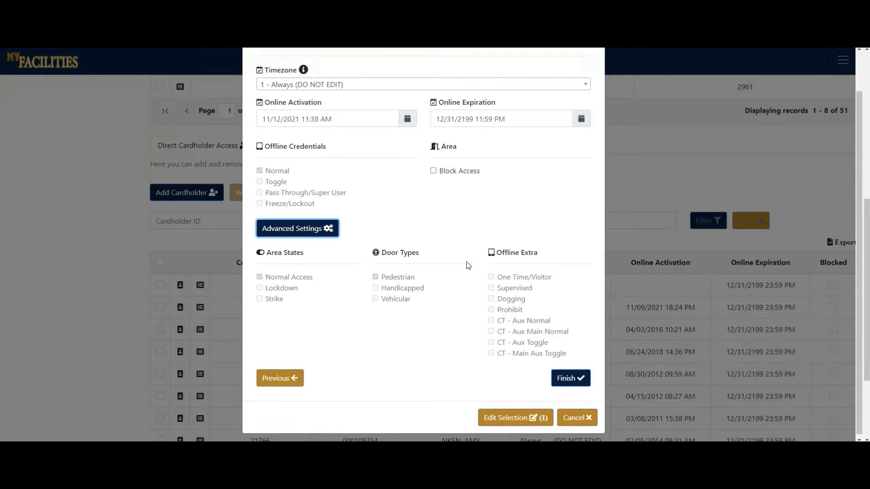
Finish granting the selected cardholder direct access to the area with the shown access settings.
click(575, 379)
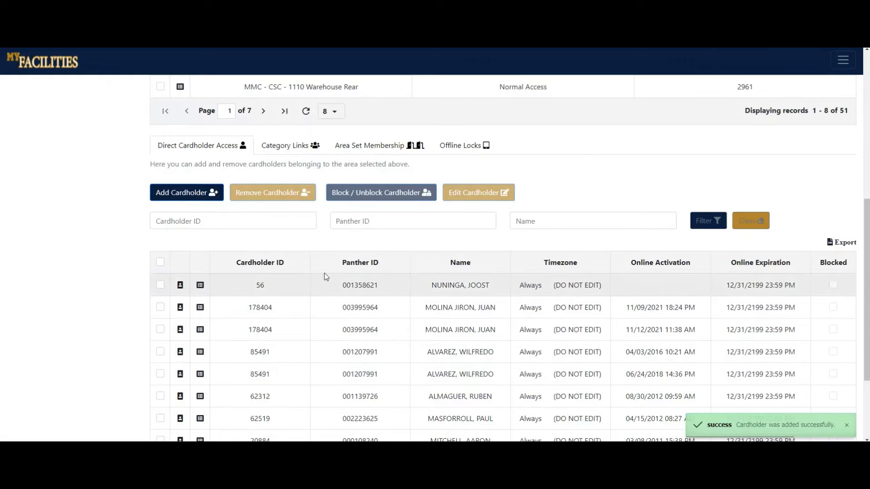
Filter the area's direct cardholder list by the added cardholder's first name.
click(278, 221)
click(387, 223)
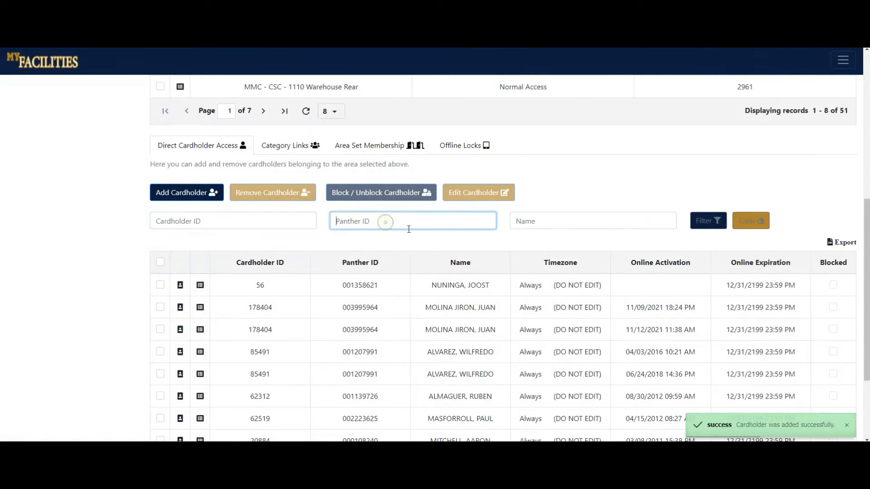
click(527, 221)
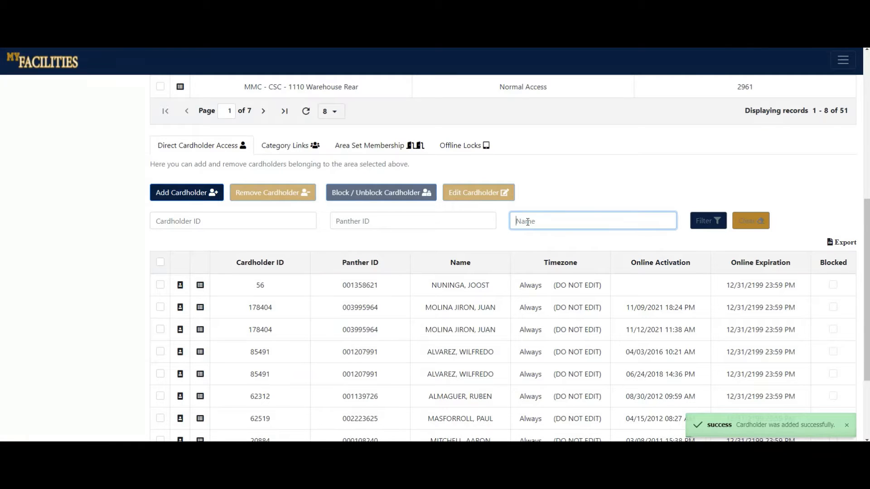
text(juan)
key(Return)
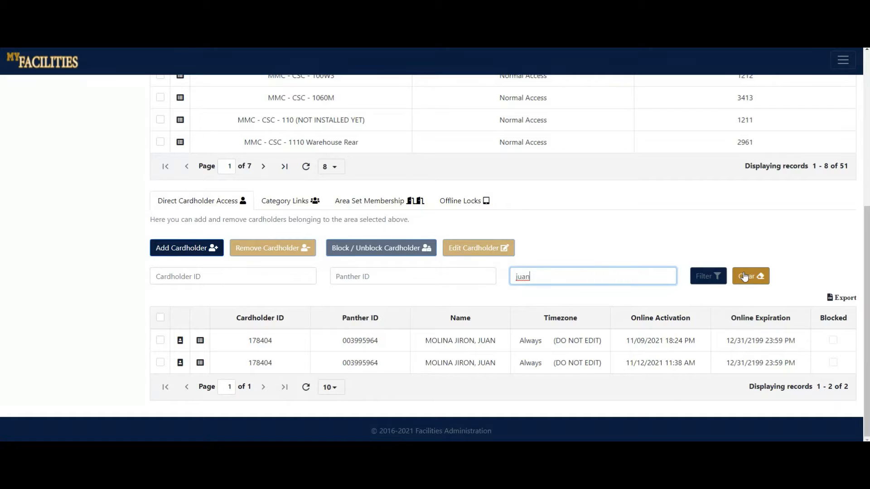
Clear the name filter and filter the direct cardholder list by the cardholder's Panther ID.
click(745, 277)
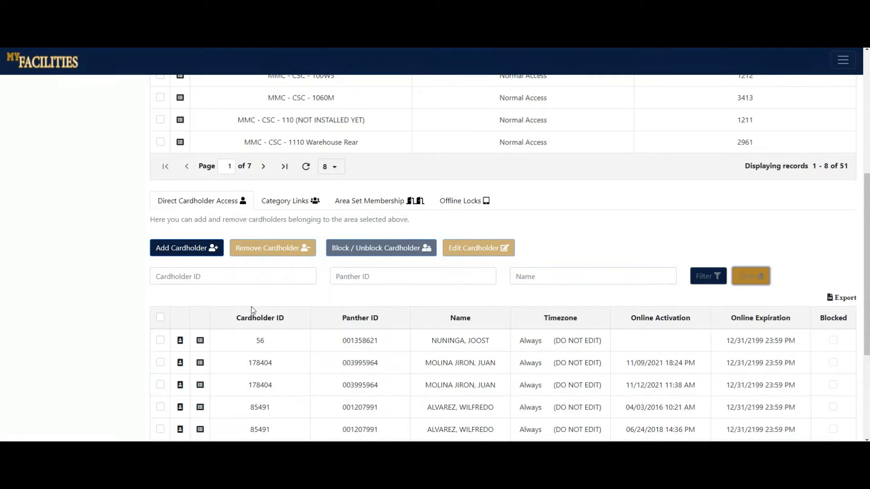
click(357, 280)
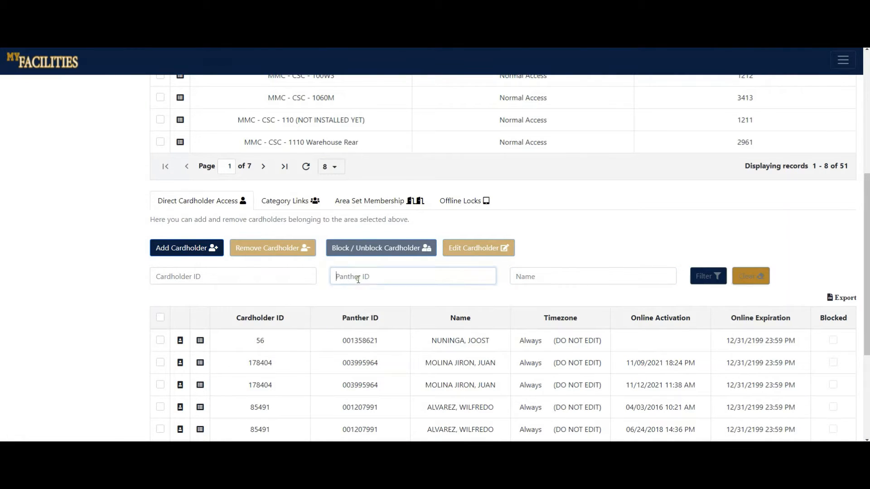
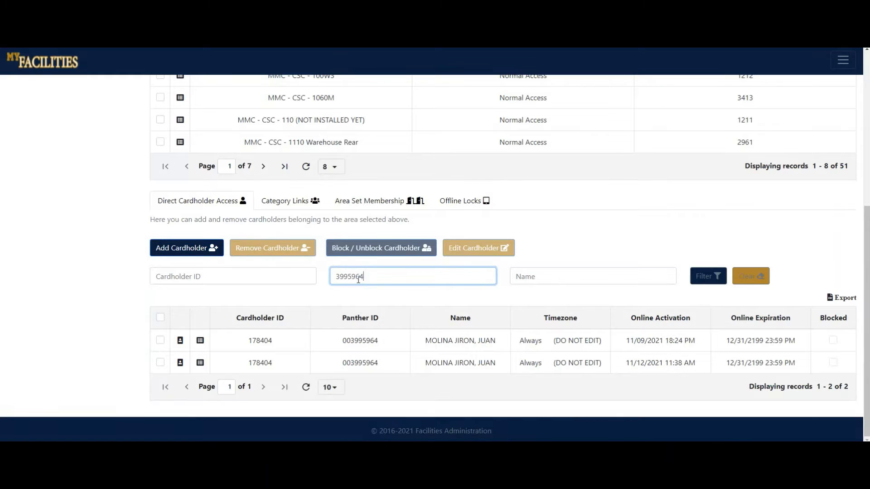
Remove the filtered cardholder record with online activation 11/09/2021 from the area and confirm the removal.
click(161, 341)
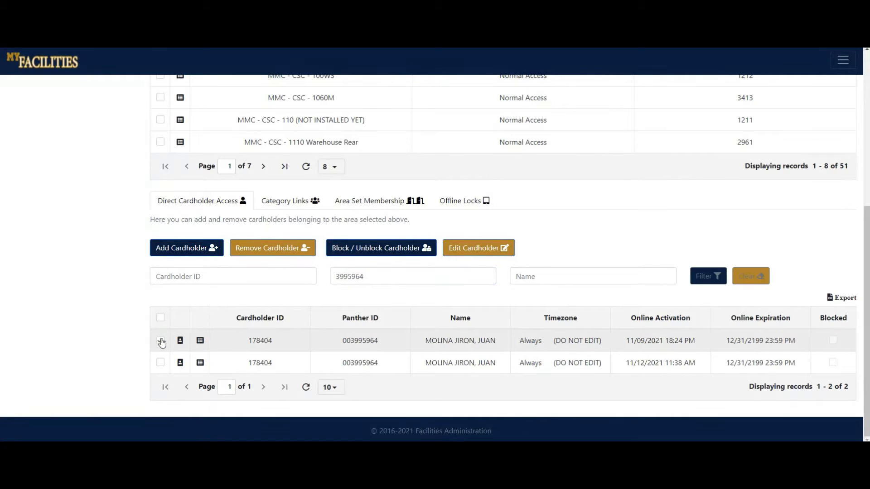
click(270, 250)
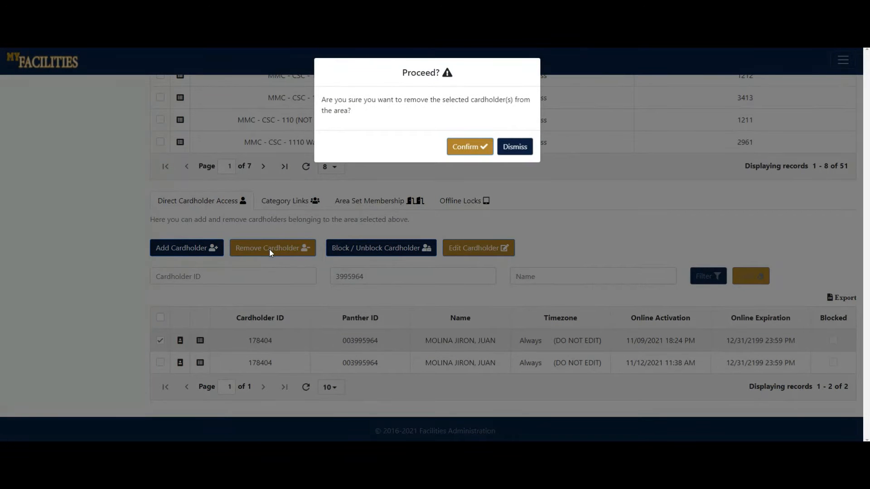
click(482, 148)
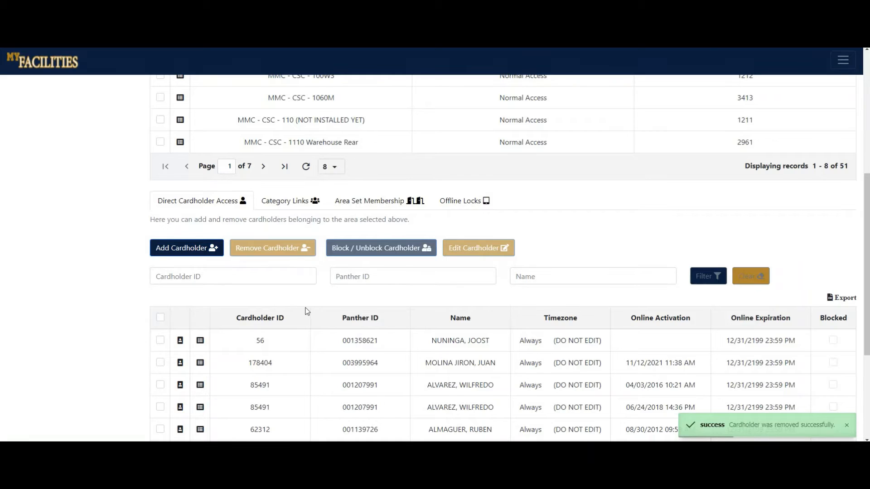
Select the first two records in the direct cardholder list and unblock their access to the area.
click(160, 364)
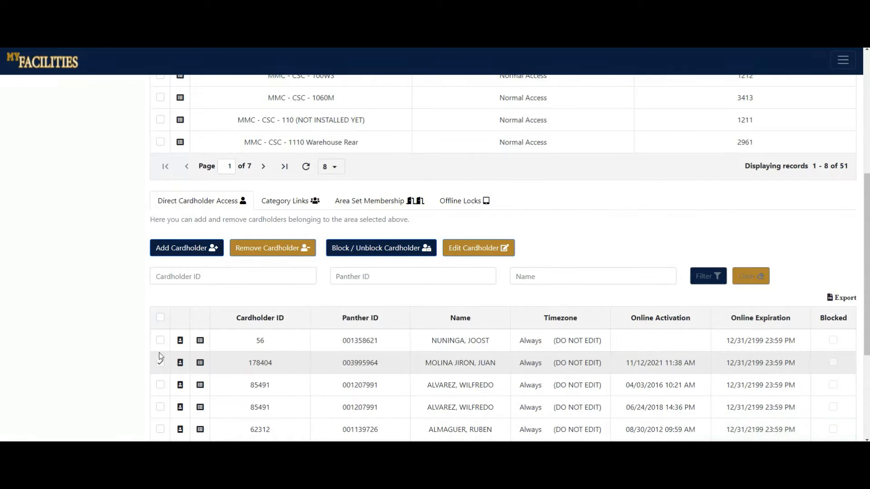
click(161, 342)
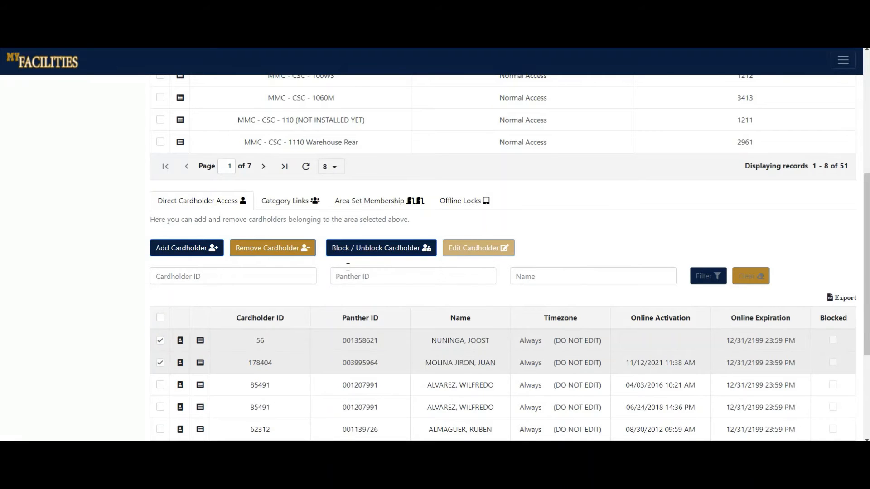
click(357, 253)
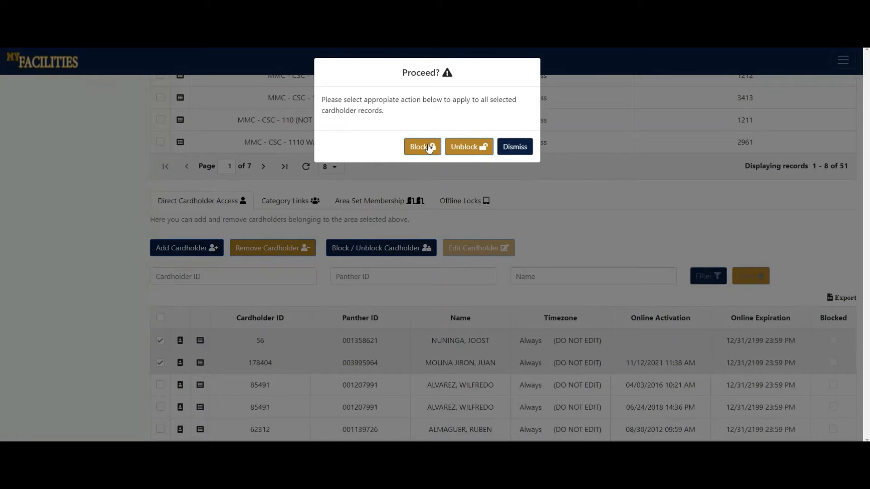
click(452, 148)
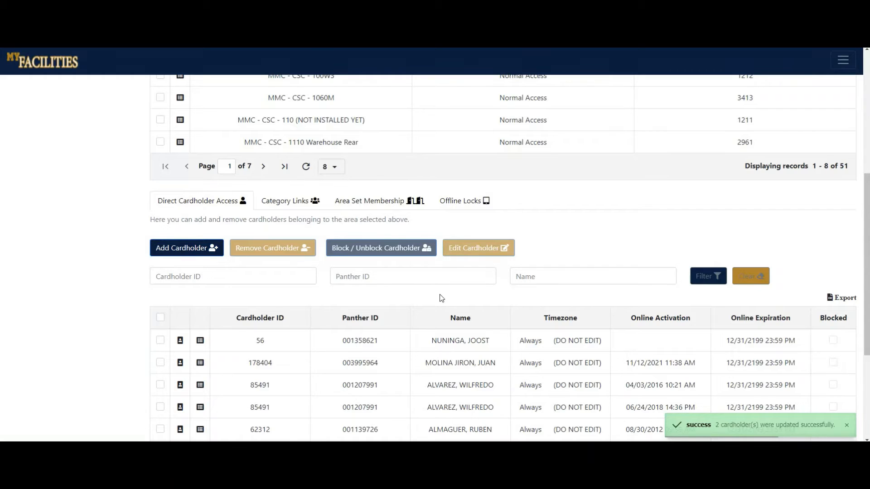
Edit the second listed cardholder's access, setting the online activation date to 11/11/2021 with Block Access left off, and update it.
click(161, 364)
click(478, 248)
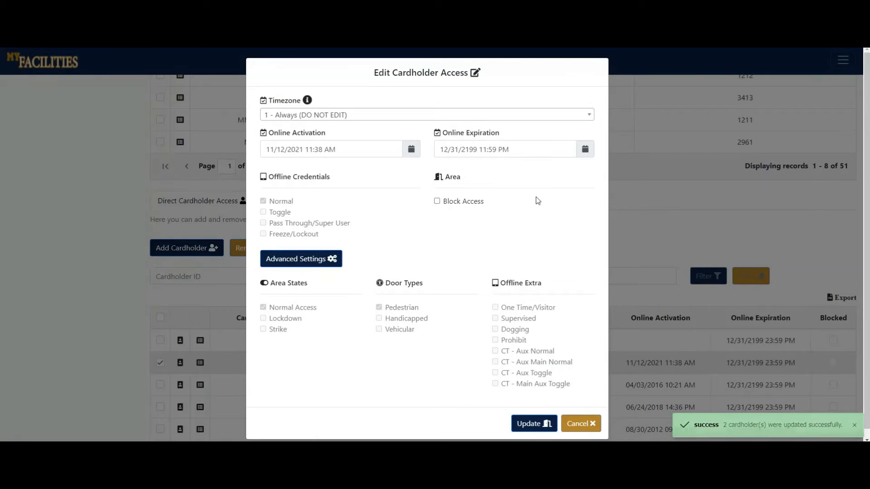
click(411, 151)
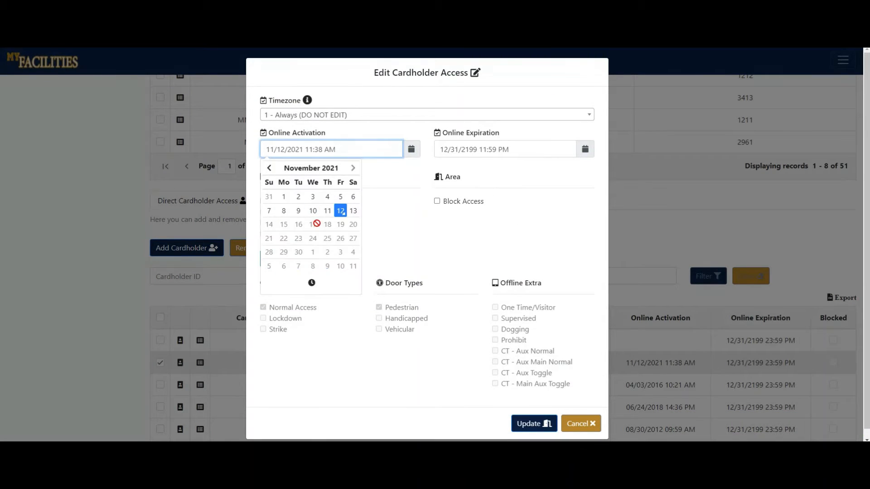
click(328, 212)
click(398, 225)
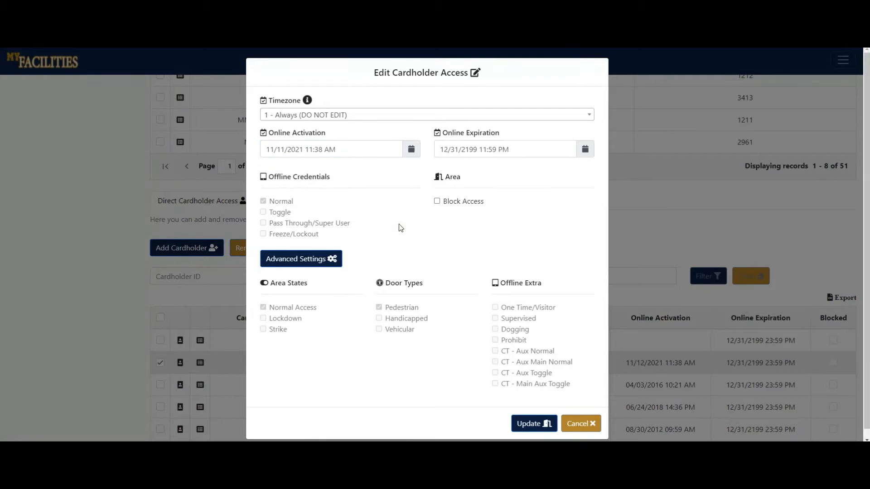
click(456, 204)
click(456, 203)
click(535, 425)
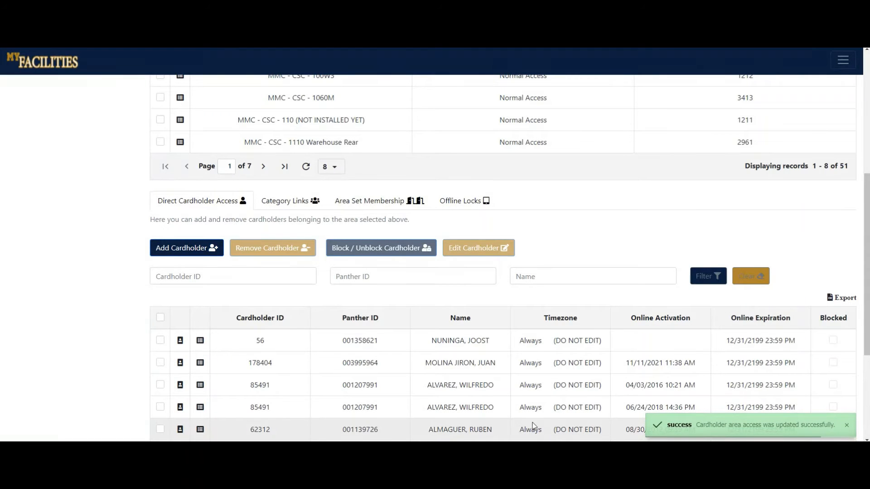
Open the area's category links, start adding a category, and search the category lookup for csc.
click(287, 205)
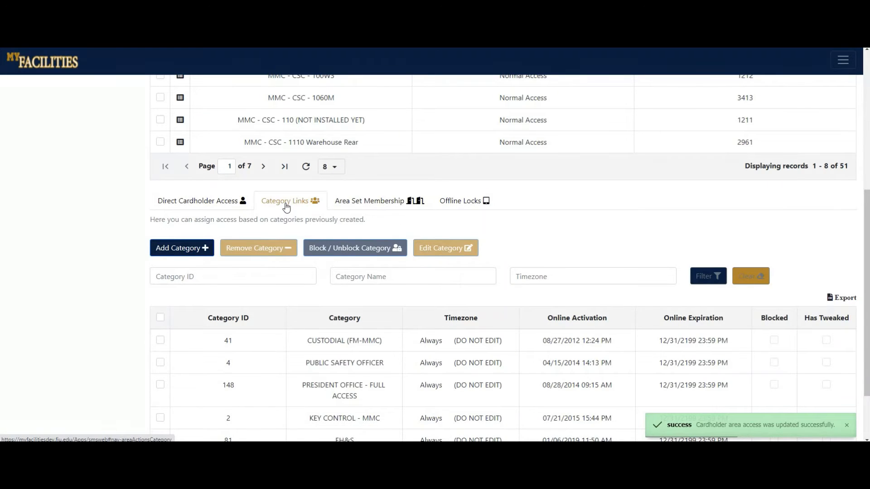
click(183, 249)
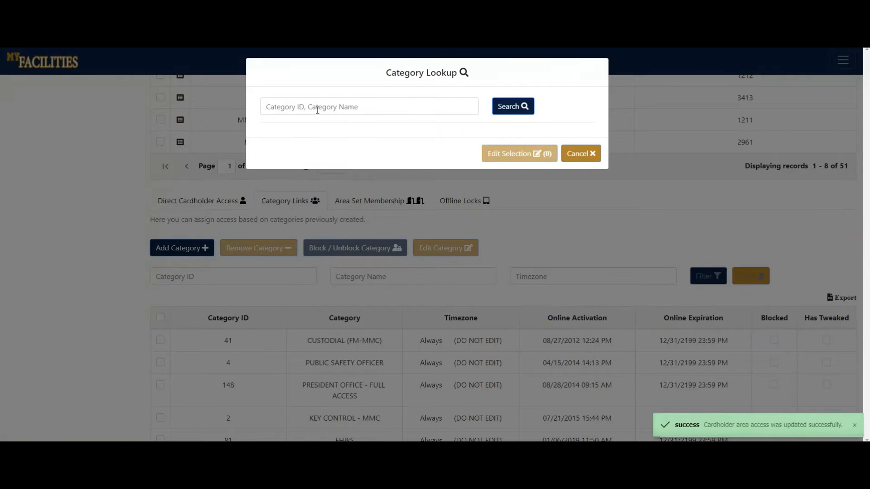
click(317, 110)
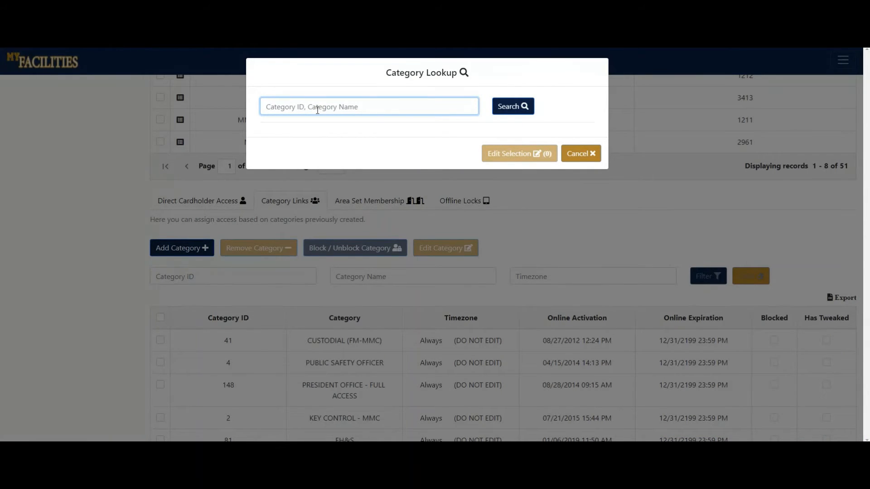
text(csc)
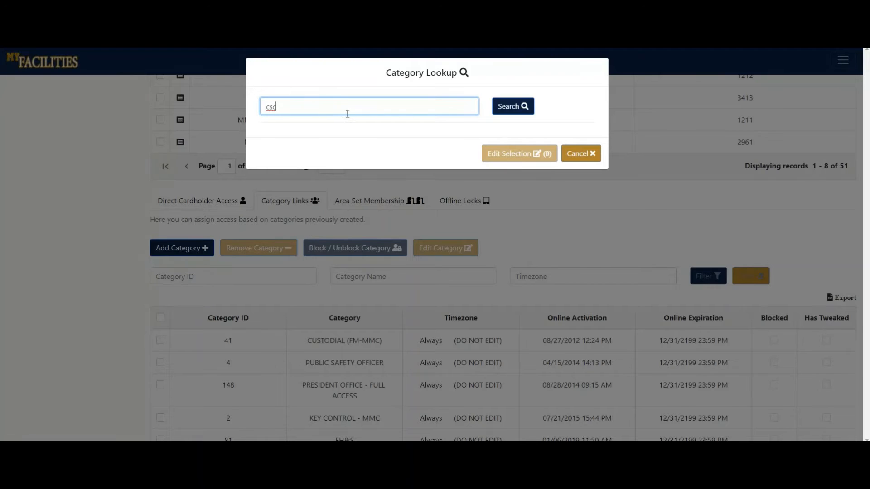
click(501, 108)
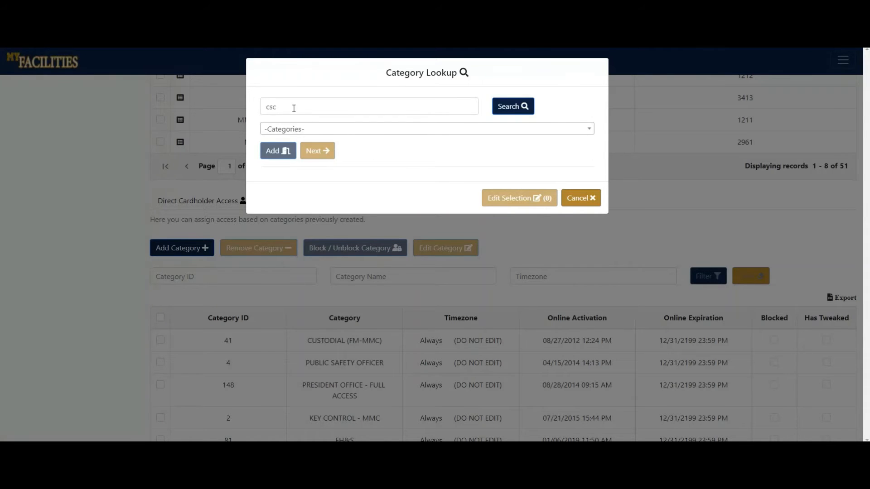
drag(291, 107, 265, 109)
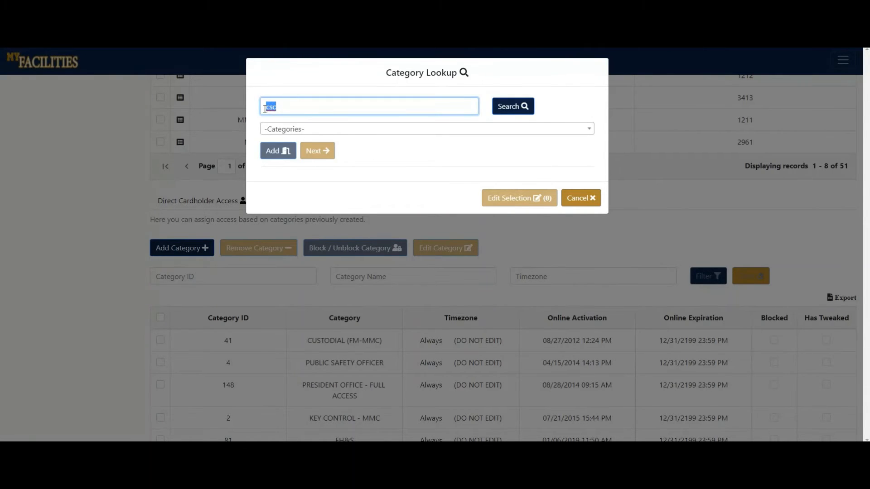
click(399, 154)
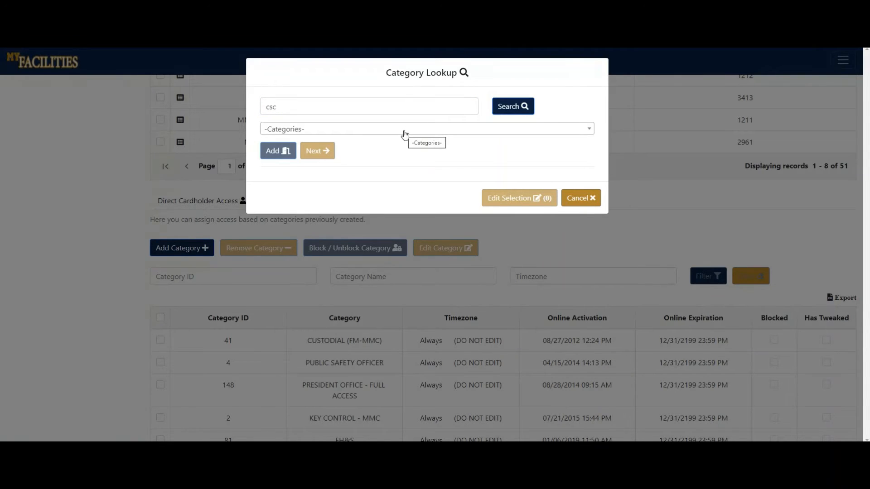
Choose the category 125 - CSC - FACILITIES CONF. ROOM and add it to the selection.
click(404, 134)
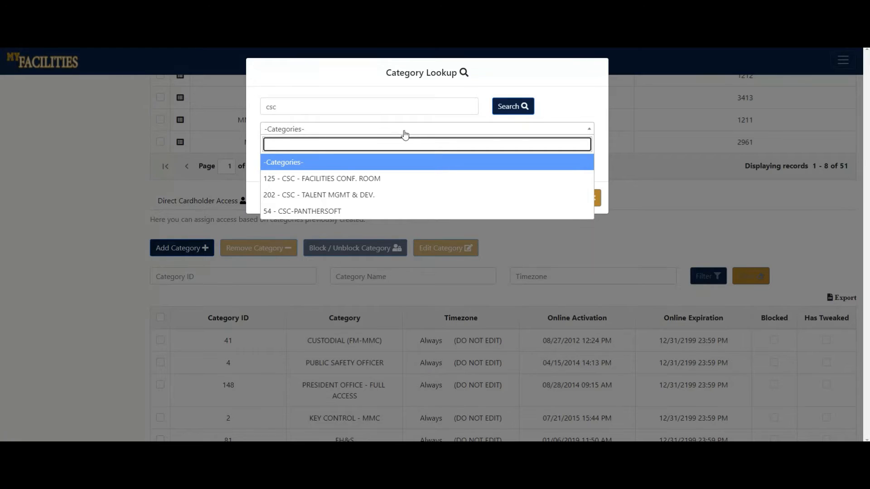
click(356, 178)
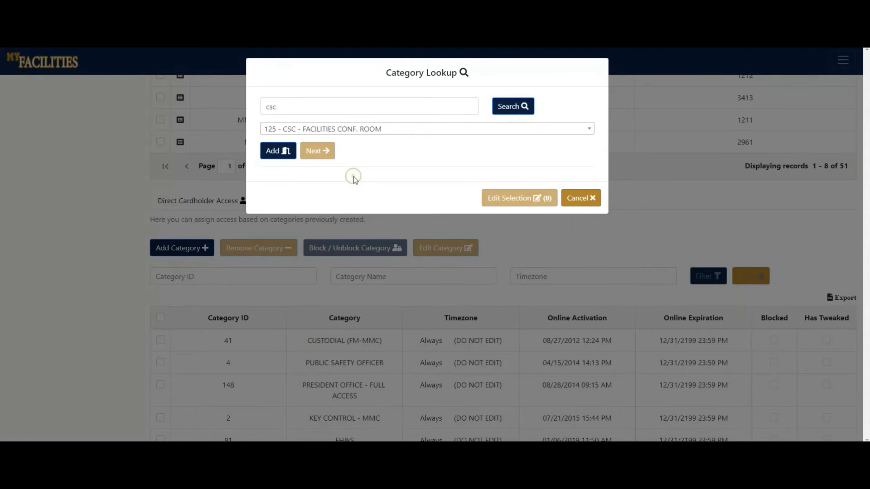
click(283, 155)
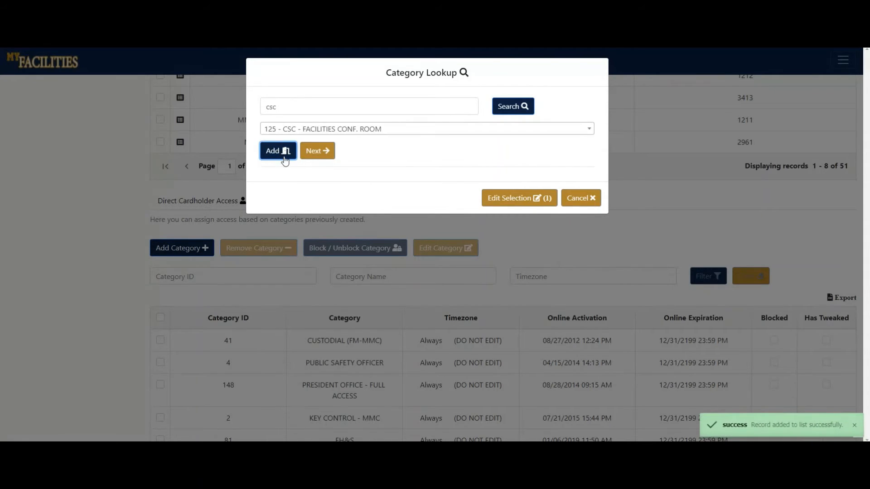
Add the category 202 - CSC - TALENT MGMT & DEV. to the selection as well.
click(388, 131)
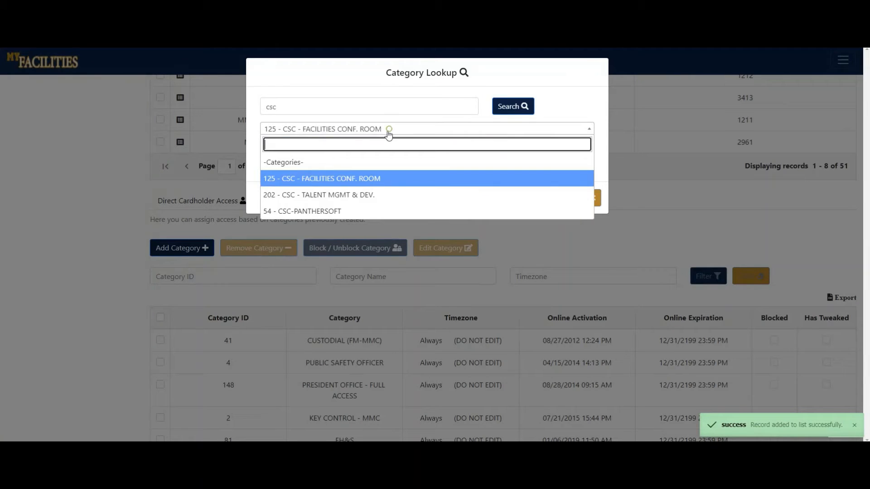
click(331, 194)
click(283, 156)
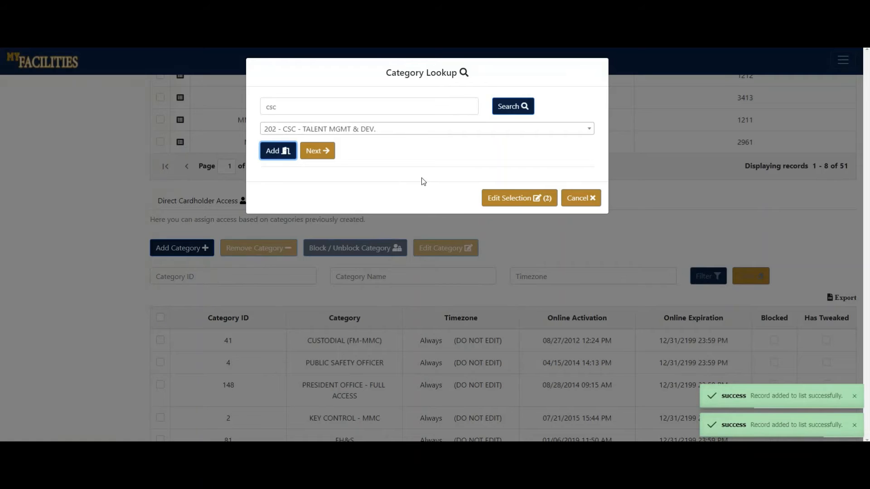
Delete the category 202 - CSC - TALENT MGMT & DEV. from the selection and return to the lookup.
click(507, 202)
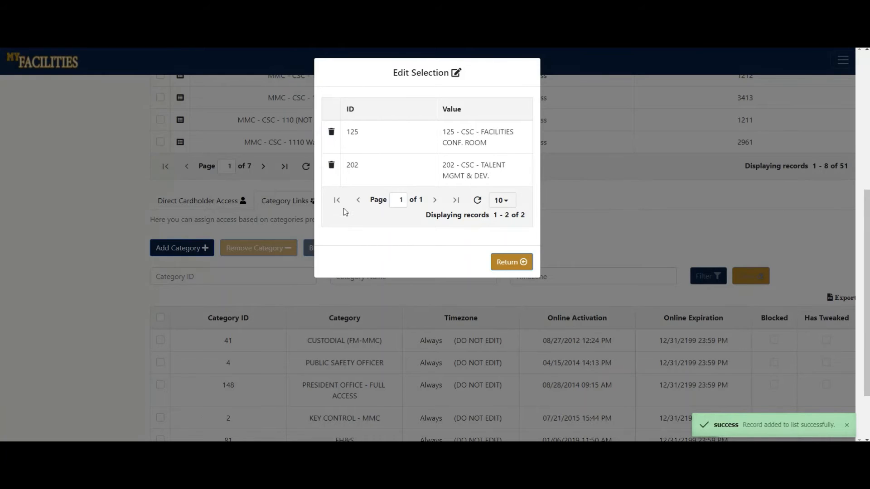
click(331, 167)
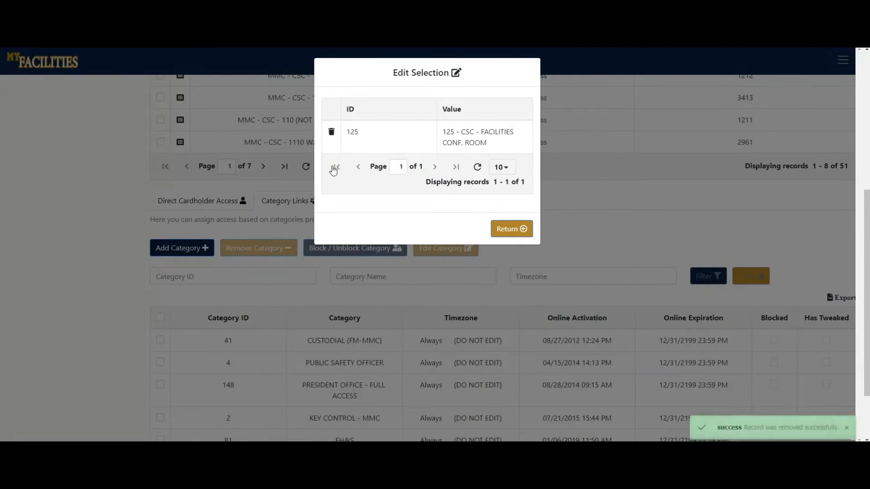
click(505, 234)
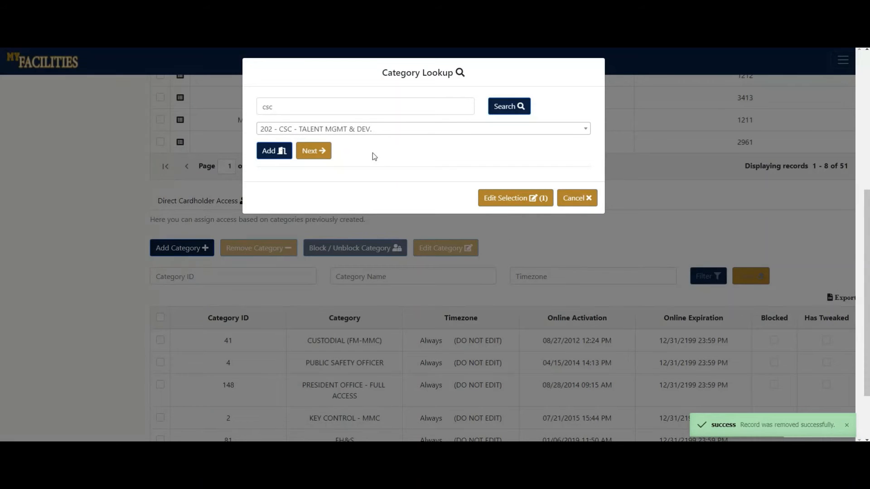
Continue to the access settings for the selected category and collapse the advanced settings.
click(312, 151)
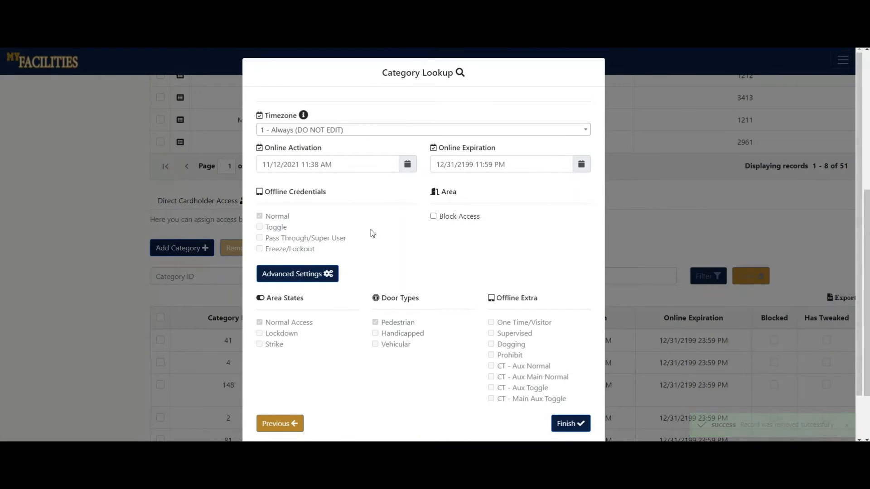
click(330, 274)
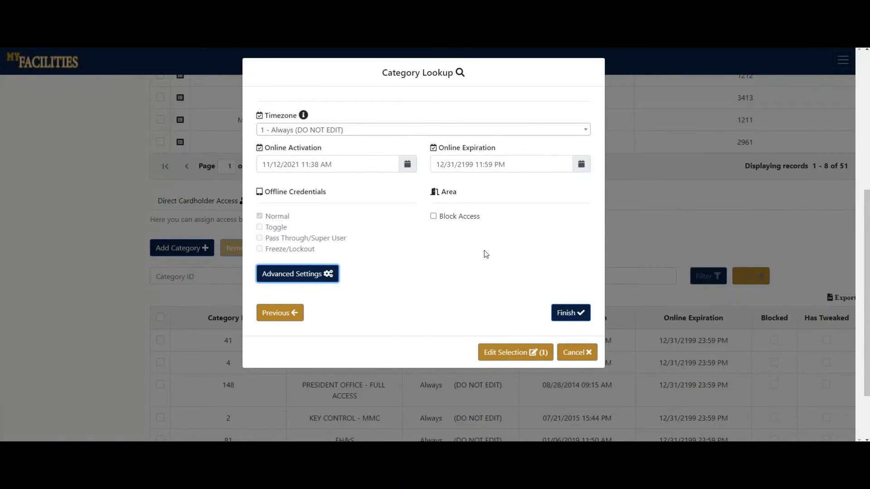
Finish linking the selected category to the area and filter the linked categories by the category name csc.
click(568, 313)
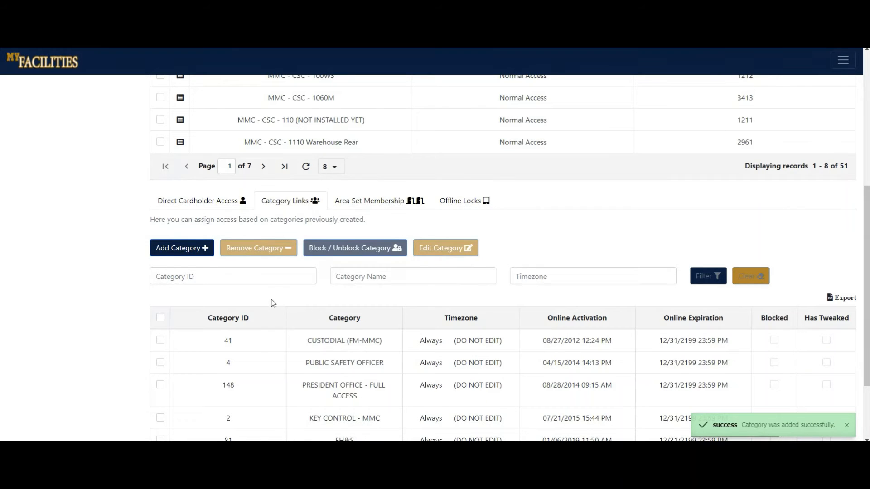
click(273, 279)
click(404, 277)
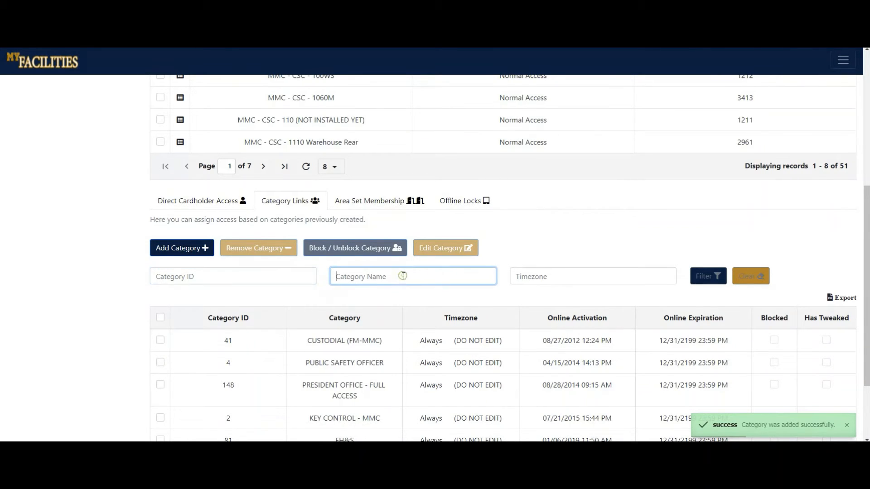
click(517, 277)
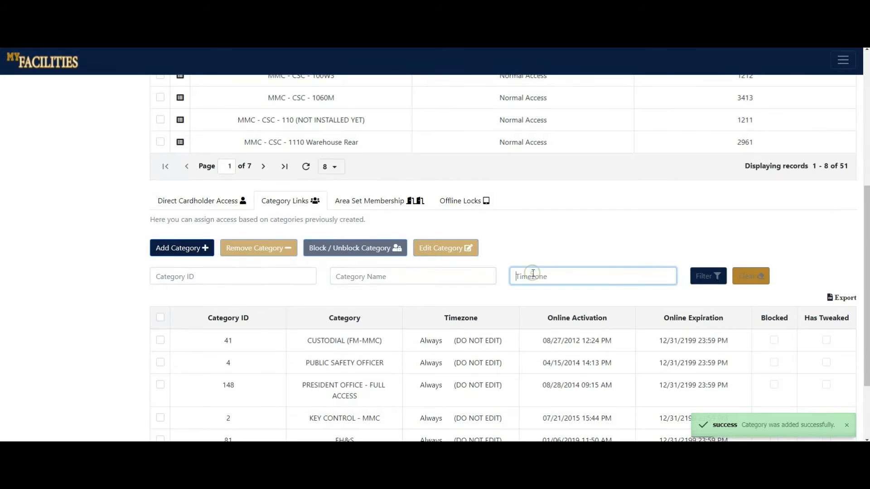
click(456, 276)
text(csc)
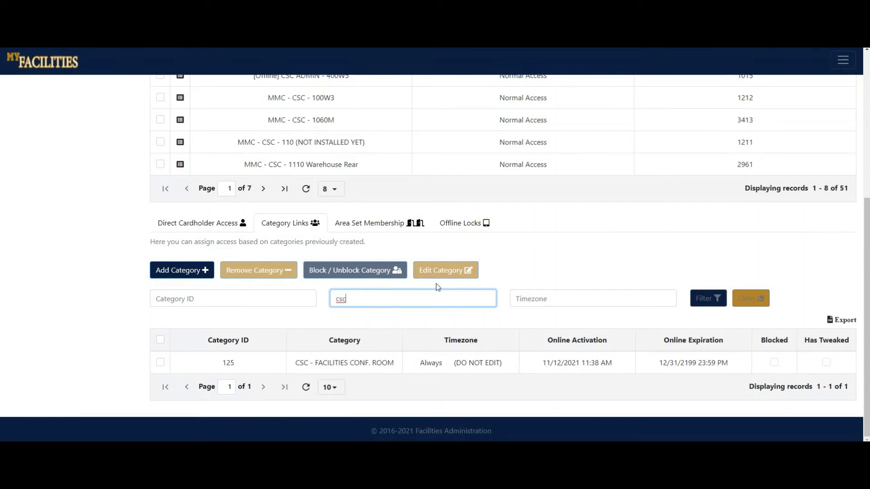
Clear the category name filter and filter the linked categories by csc again.
double_click(356, 300)
key(BackSpace)
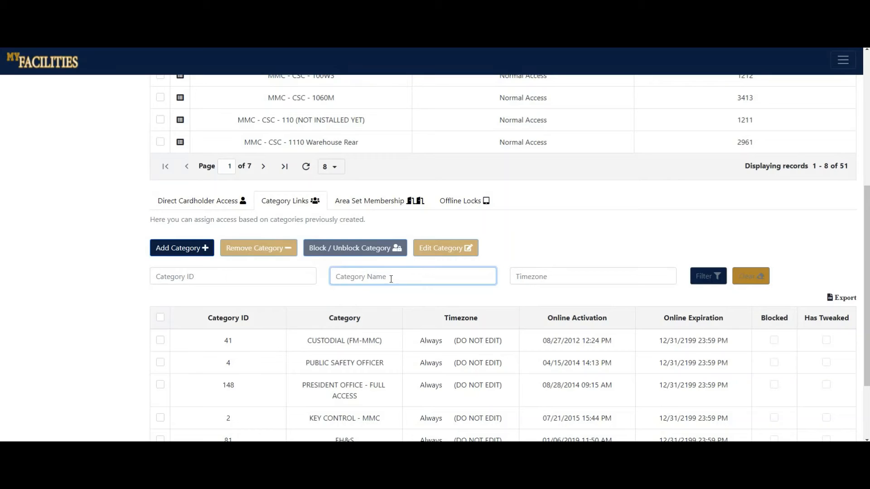
text(csc)
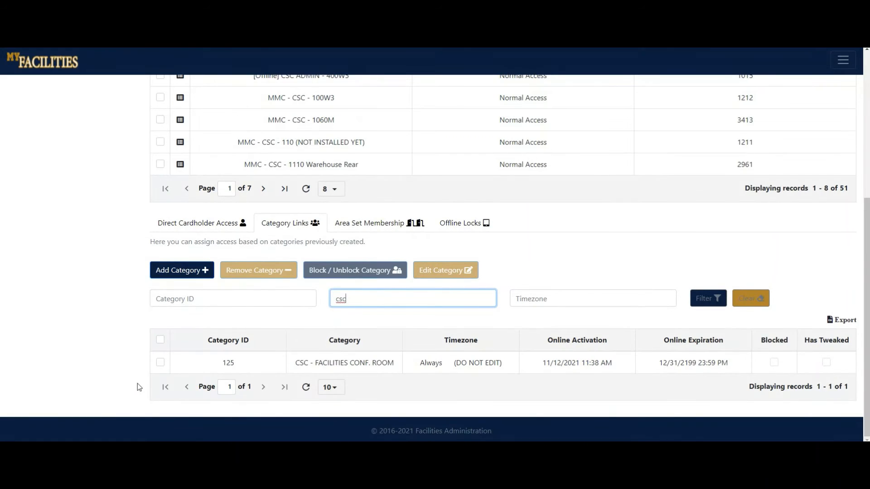
Select the linked category CSC - FACILITIES CONF. ROOM, start removing it from the area, and dismiss the removal.
click(160, 363)
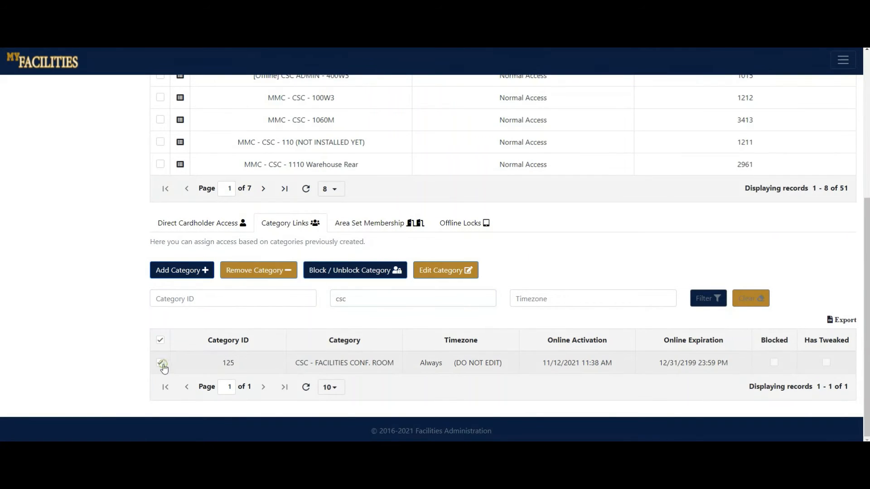
click(272, 277)
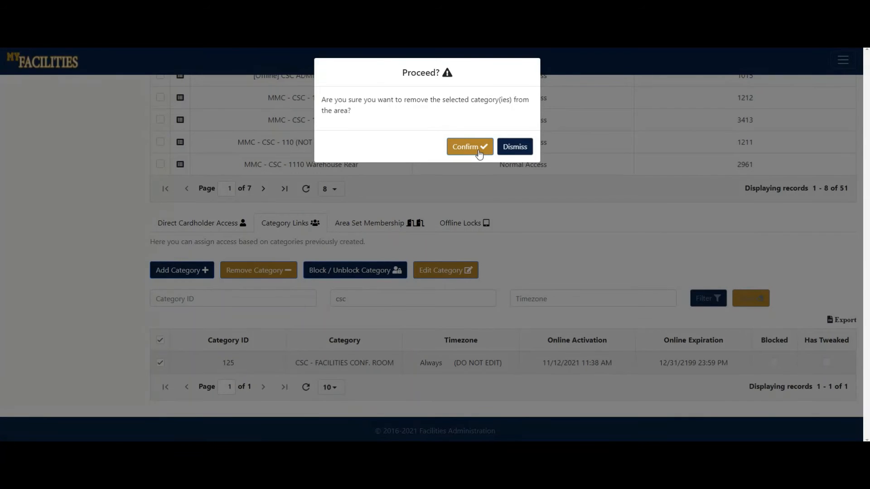
click(510, 150)
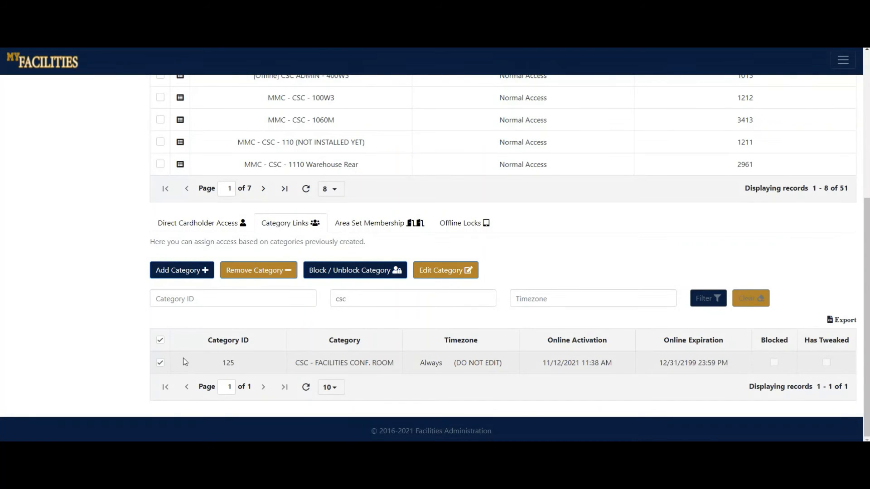
Reselect the category CSC - FACILITIES CONF. ROOM and block its access to the area.
click(158, 367)
click(159, 366)
click(361, 271)
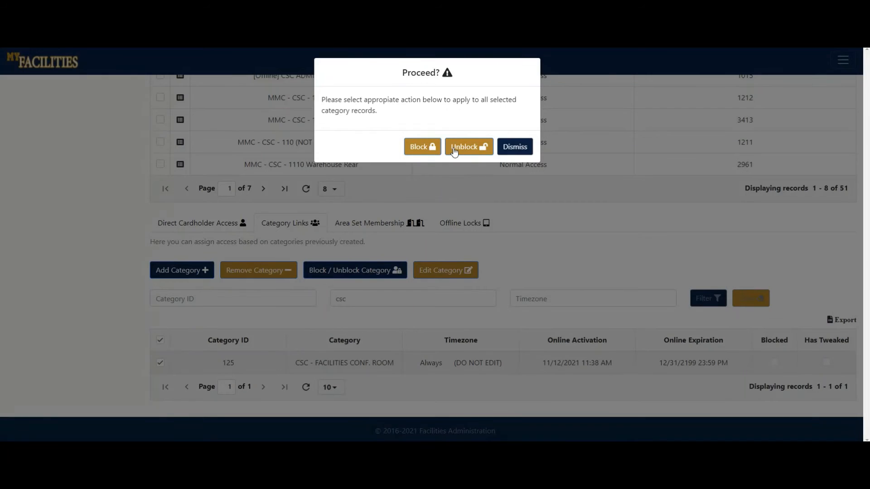
click(429, 149)
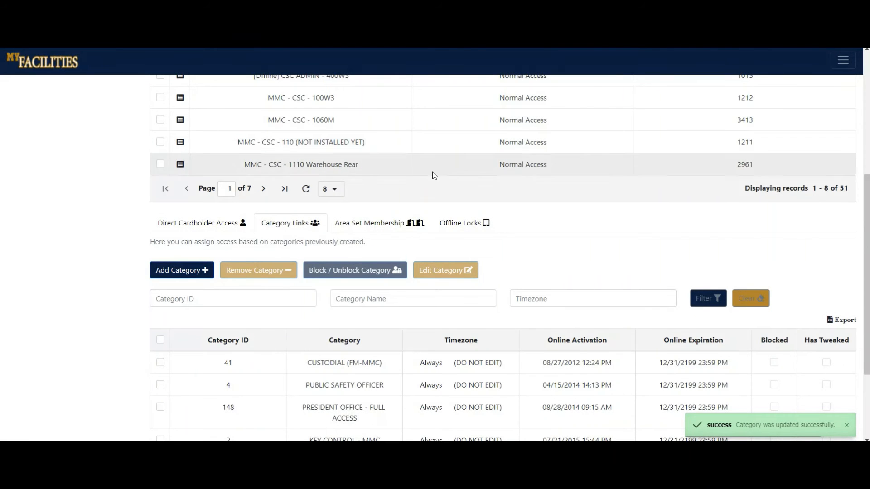
Open the linked category PUBLIC SAFETY OFFICER for editing, review its advanced settings, and update its area access with the prefilled values.
scroll(344, 268, down, 1)
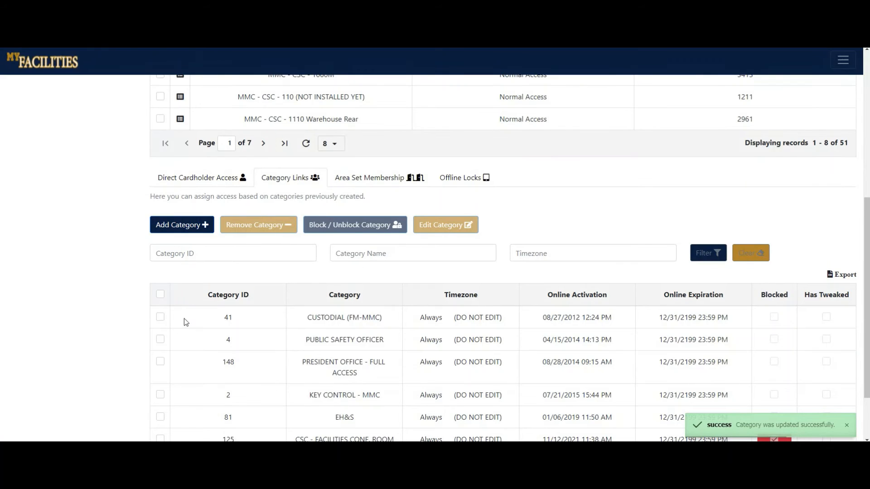
click(160, 339)
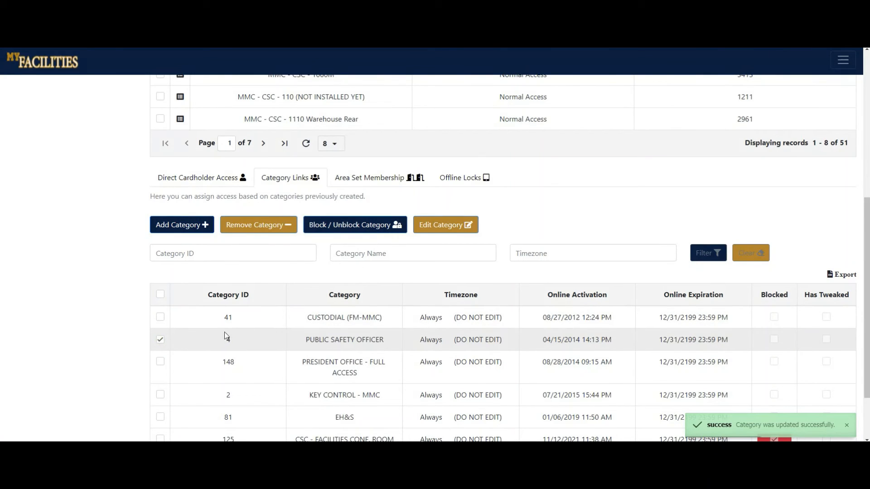
click(426, 229)
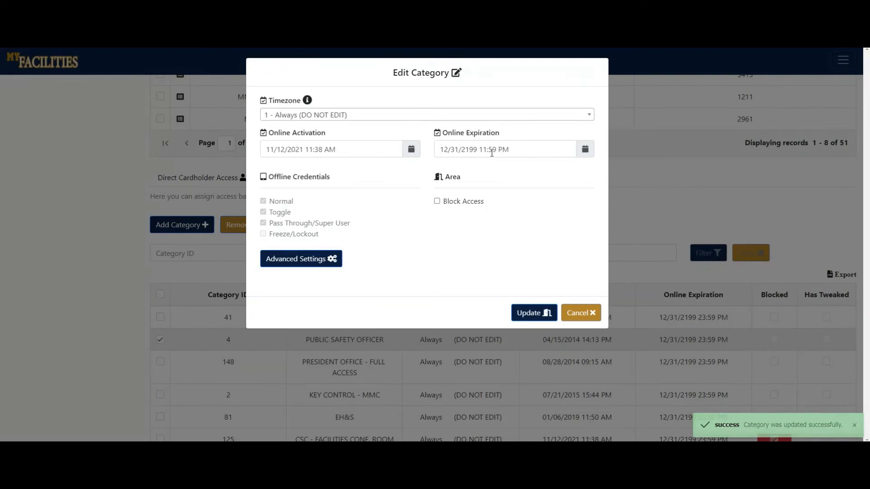
click(294, 262)
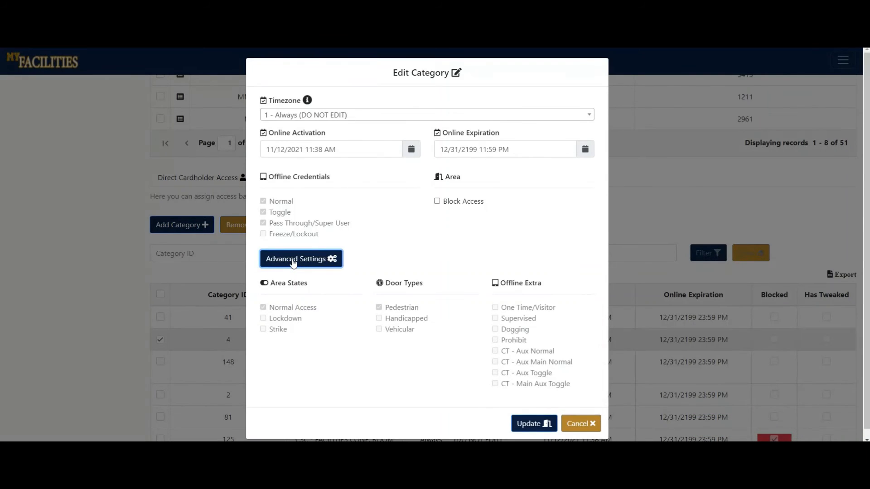
click(294, 262)
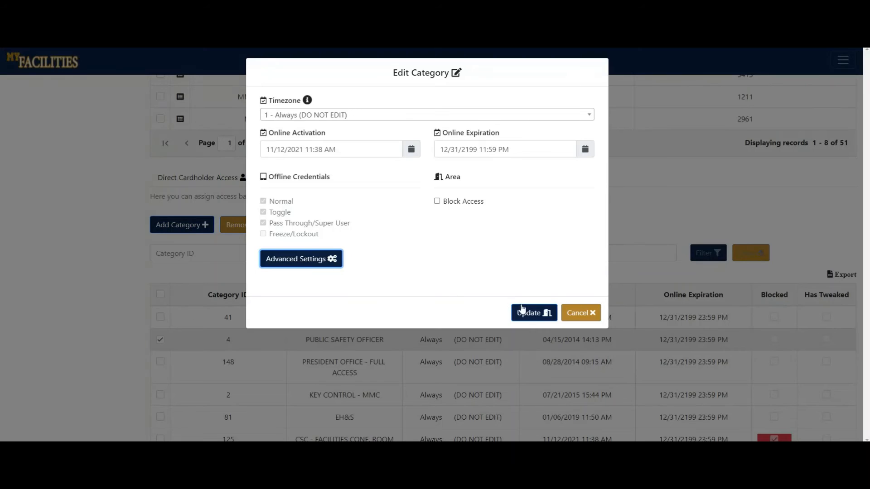
click(526, 312)
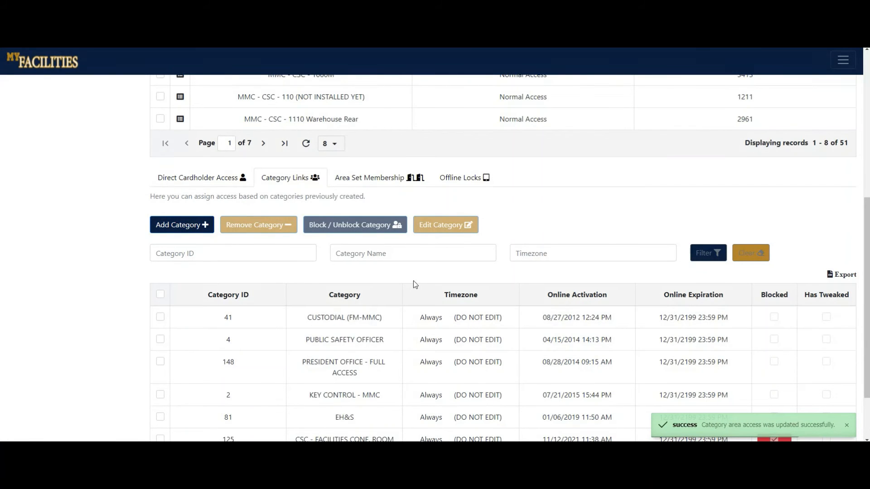
Go to the area's area set memberships, start adding an area set, and search the lookup for csc.
click(373, 180)
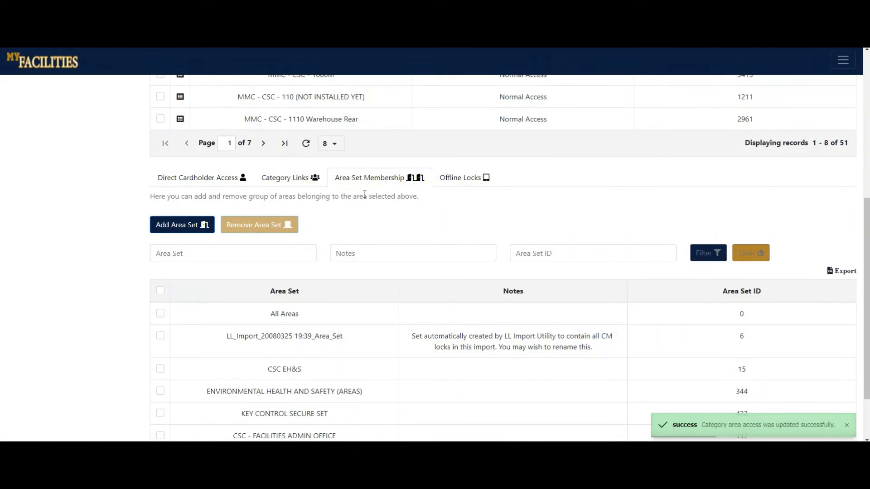
click(188, 225)
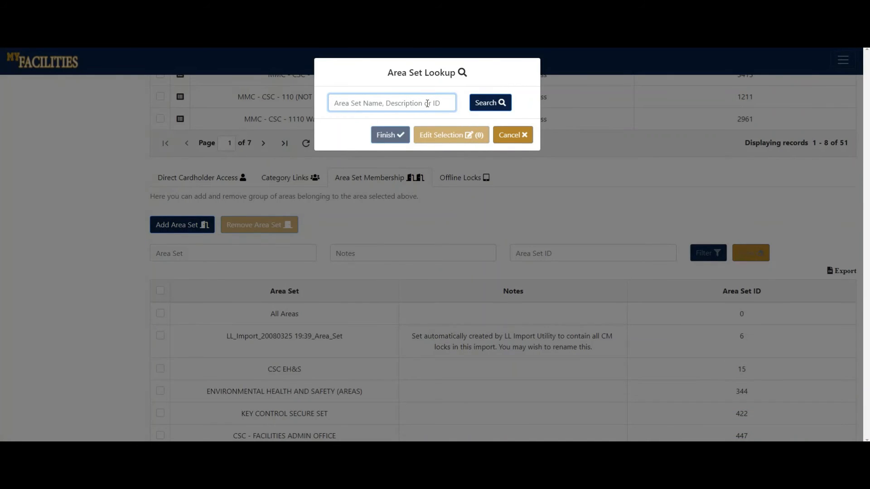
text(sc)
click(475, 105)
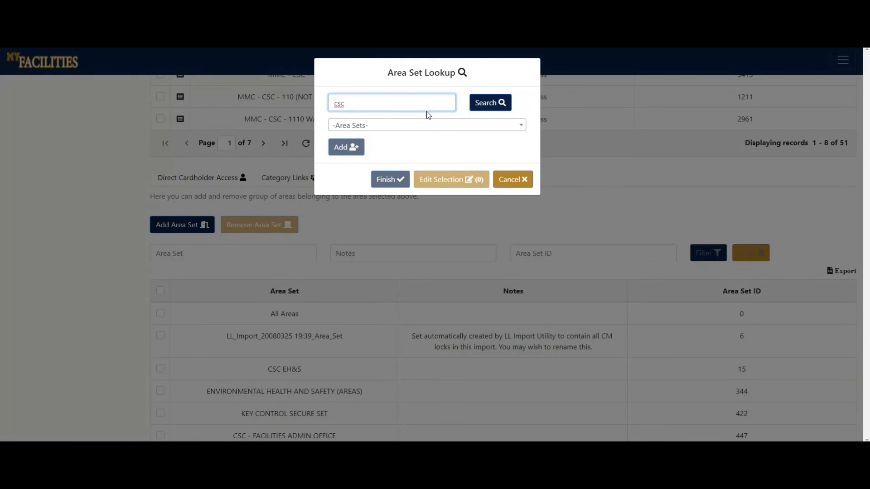
Add the area sets 465 - CSC WAREHOUSE ADMIN. and 469 - CSC-1135 to the selection.
click(401, 127)
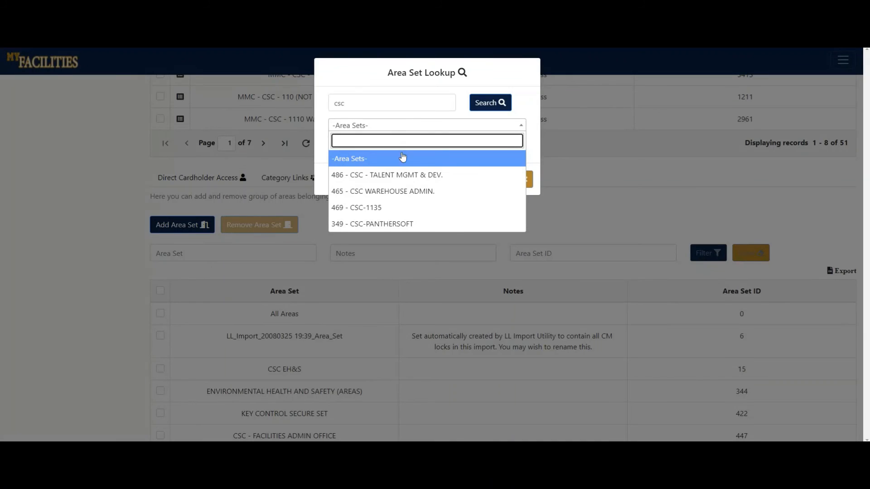
click(392, 191)
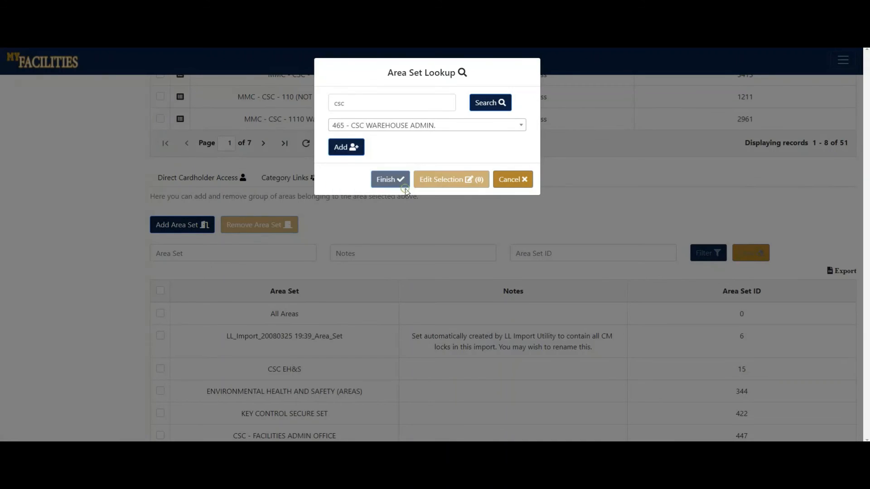
click(355, 156)
click(413, 125)
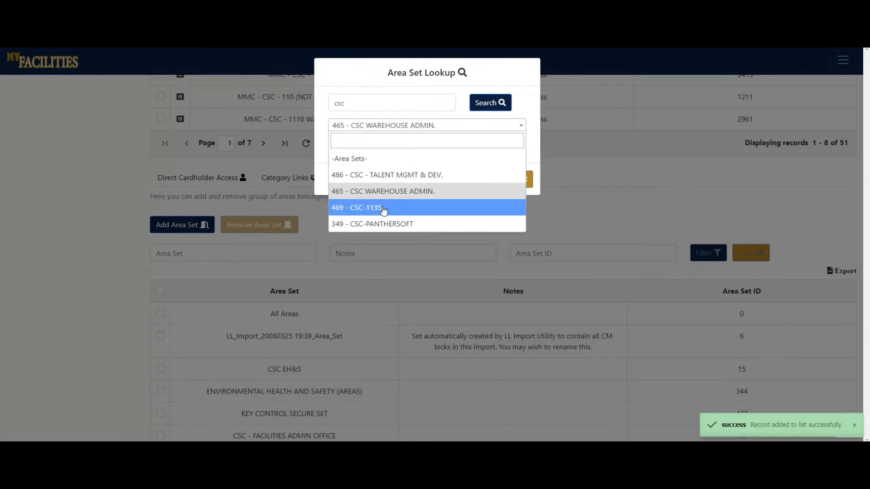
click(383, 207)
click(348, 146)
Add the area set 486 - CSC - TALENT MGMT & DEV. to the selection as well.
click(382, 125)
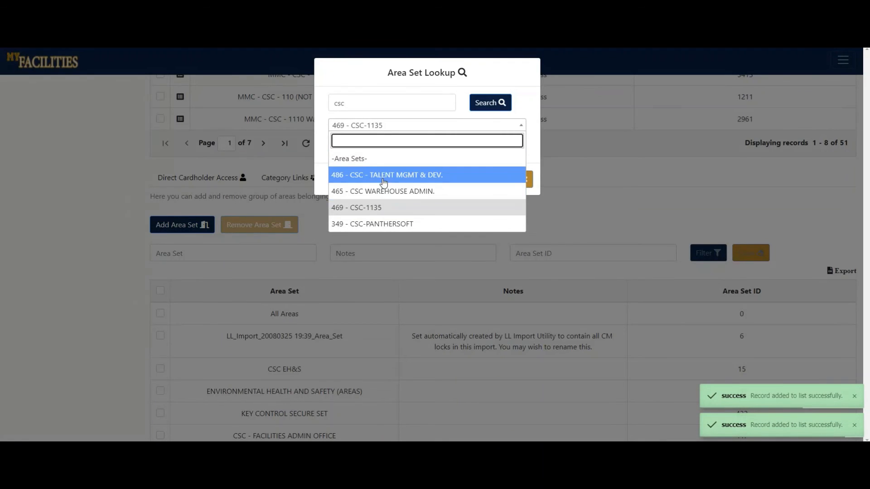
click(383, 177)
click(349, 146)
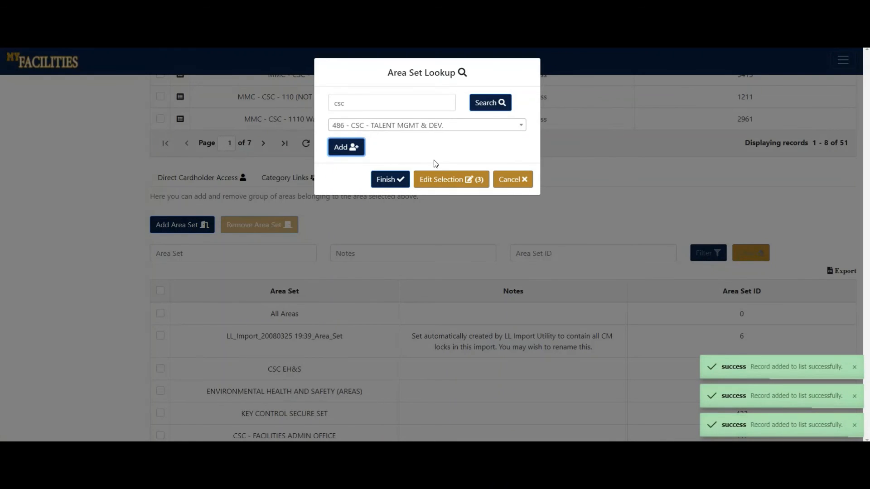
Delete the area set 486 - CSC - TALENT MGMT & DEV. from the selection and return to the lookup.
click(442, 181)
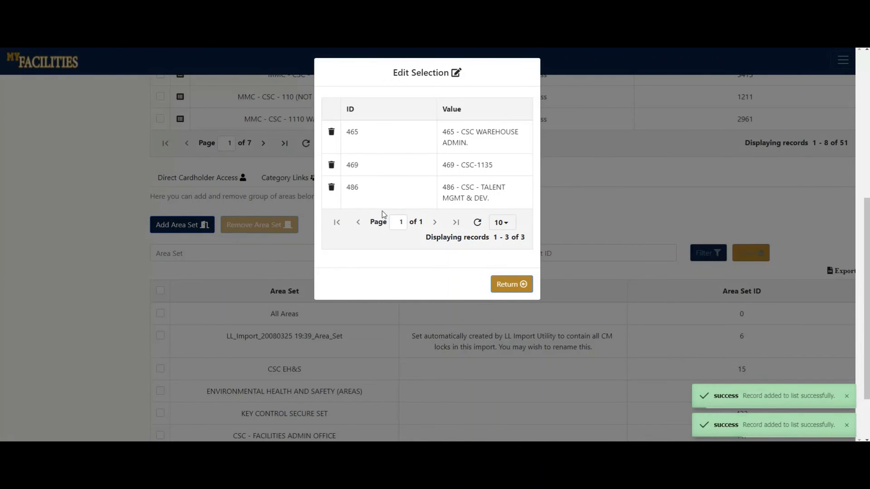
click(331, 187)
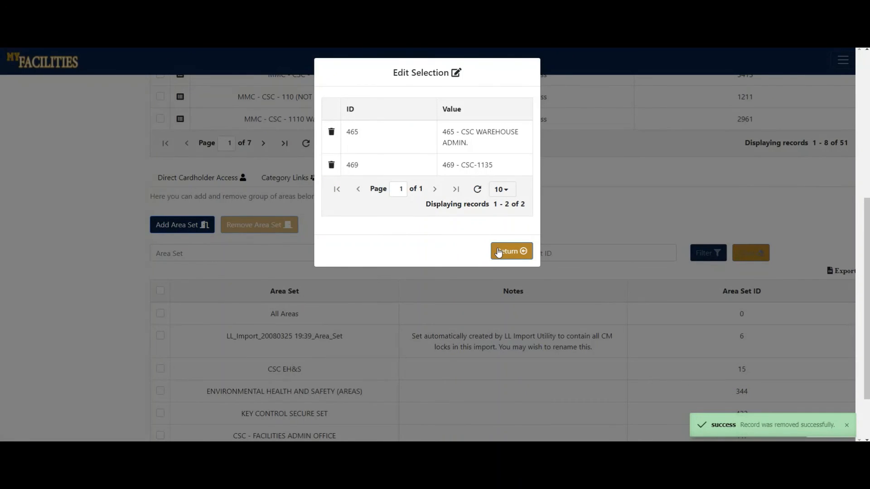
click(498, 252)
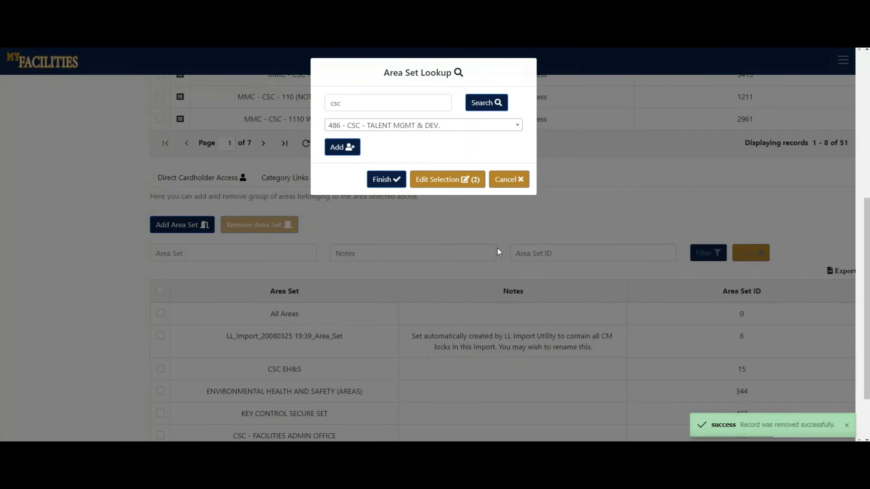
Finish adding the selected area sets to the area and filter its area set memberships by the name csc.
click(386, 181)
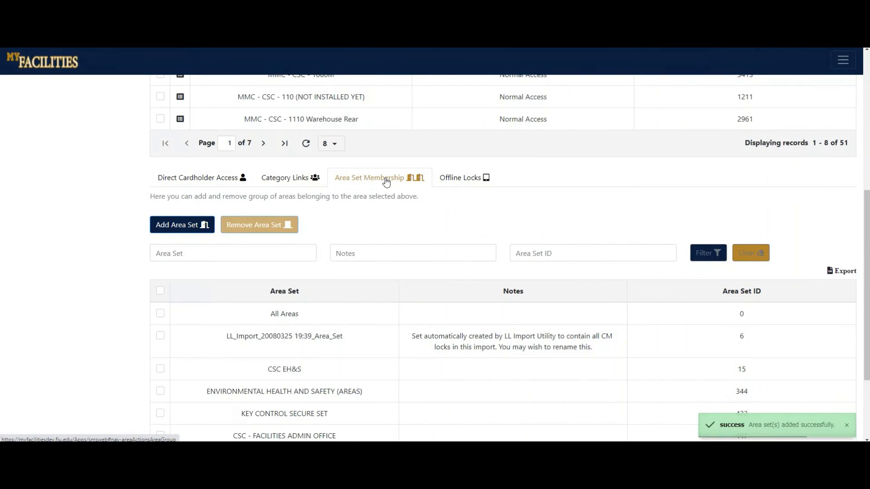
click(249, 257)
click(358, 253)
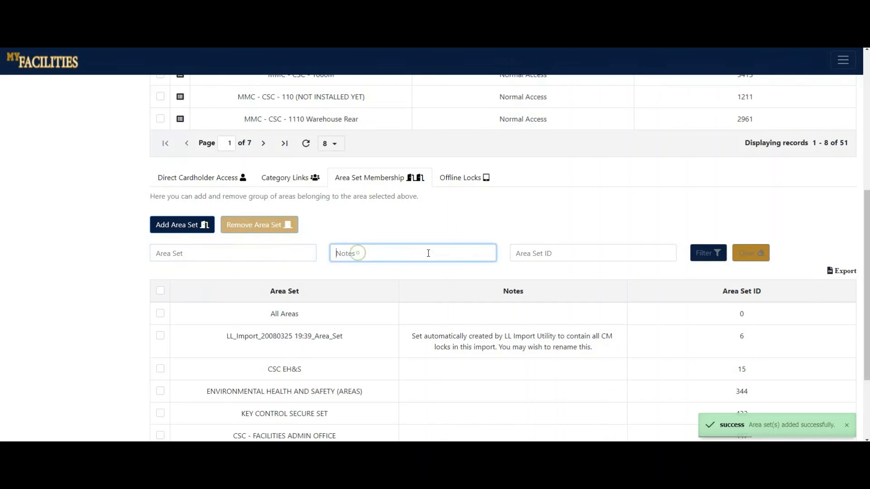
click(537, 250)
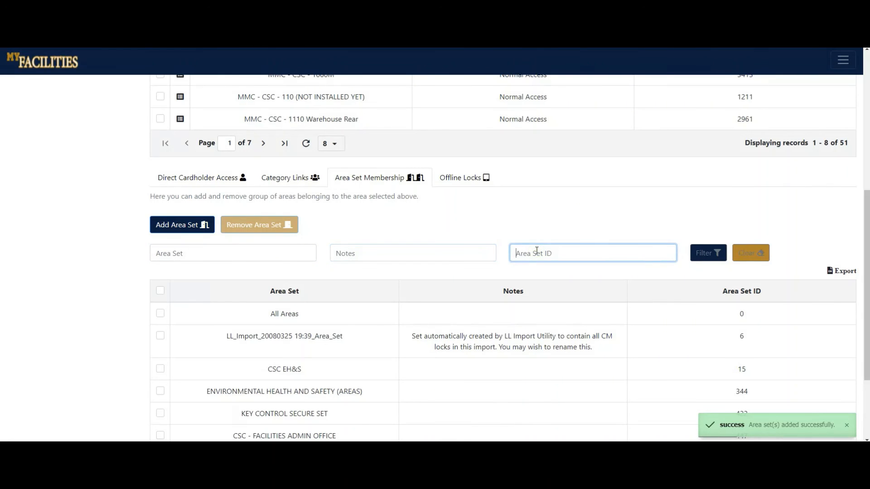
click(307, 254)
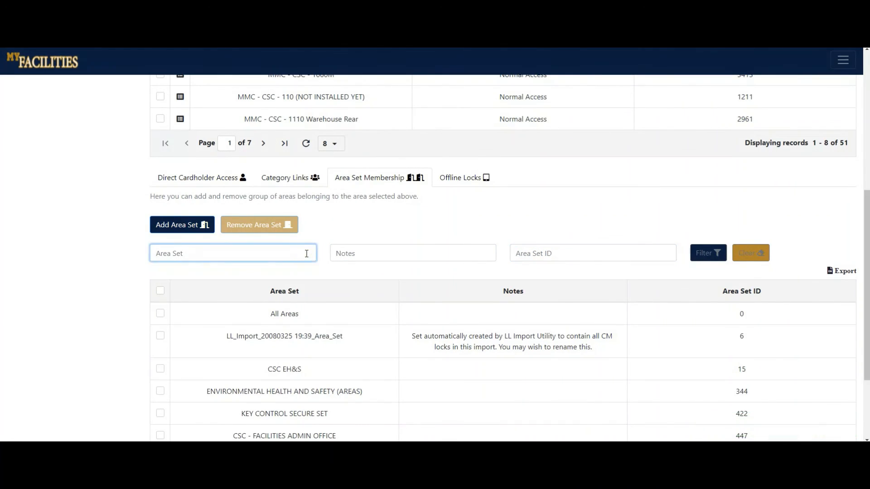
text(csc)
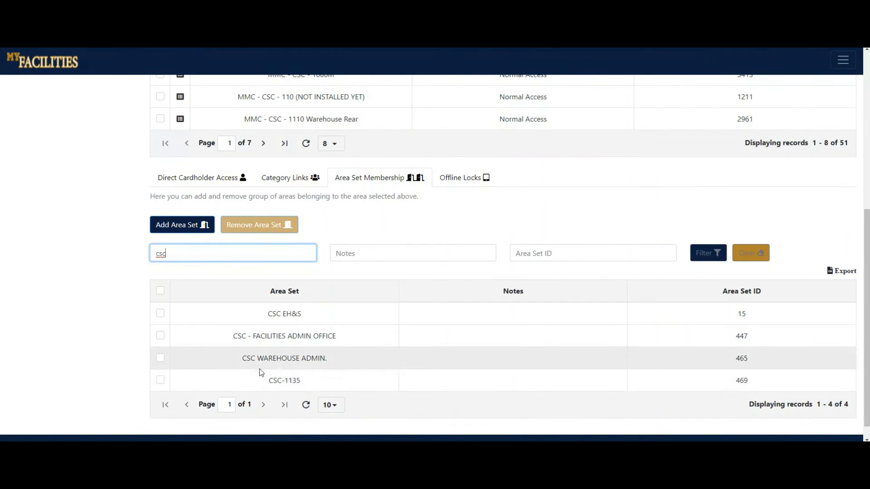
Remove the area sets CSC WAREHOUSE ADMIN. and CSC-1135 from the area and confirm the removal.
click(160, 357)
click(160, 381)
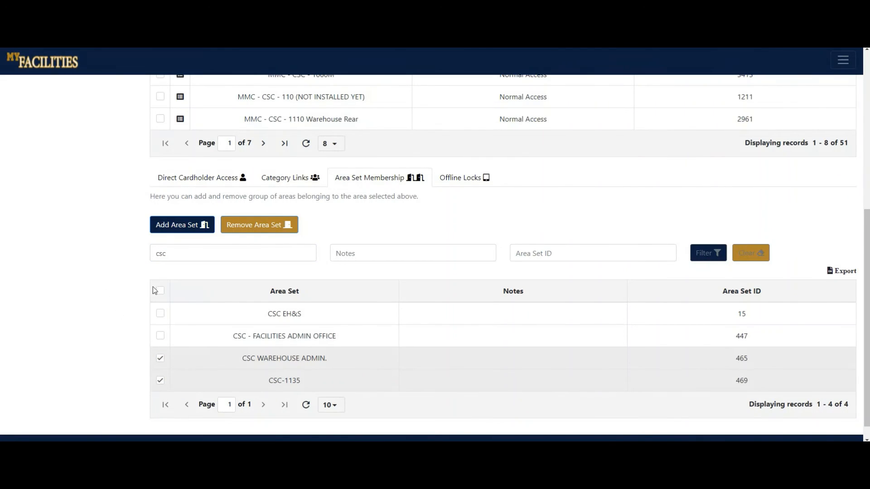
click(268, 228)
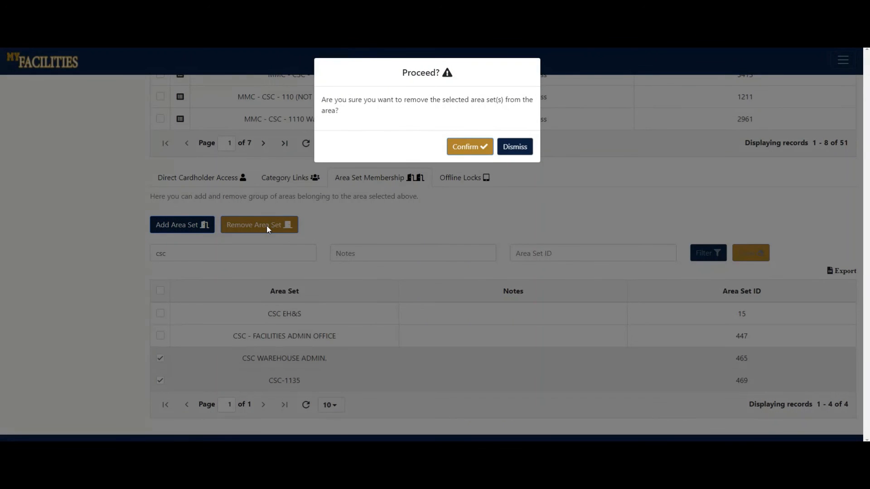
click(481, 152)
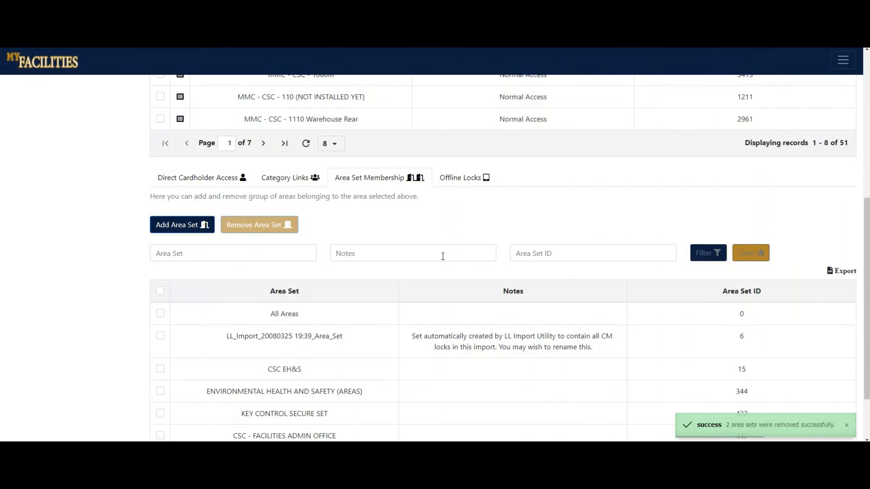
scroll(418, 284, up, 6)
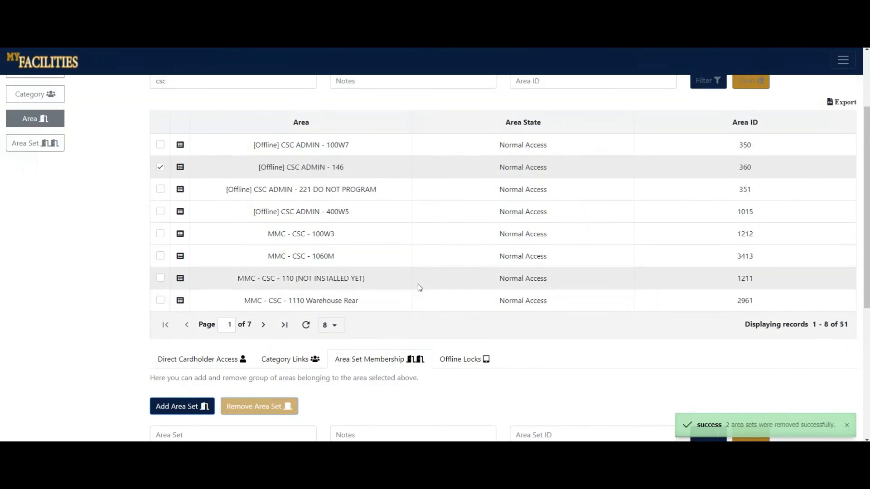